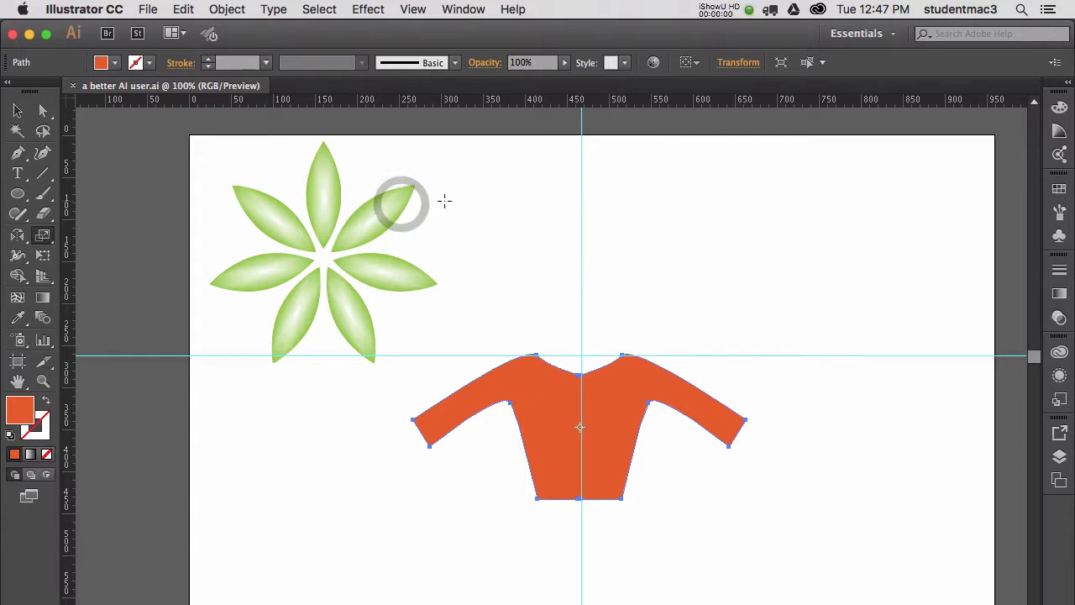
- Deselect the orange shirt and rename Layer 1 to design
{"action": "left_click", "coordinate": [466, 204]}
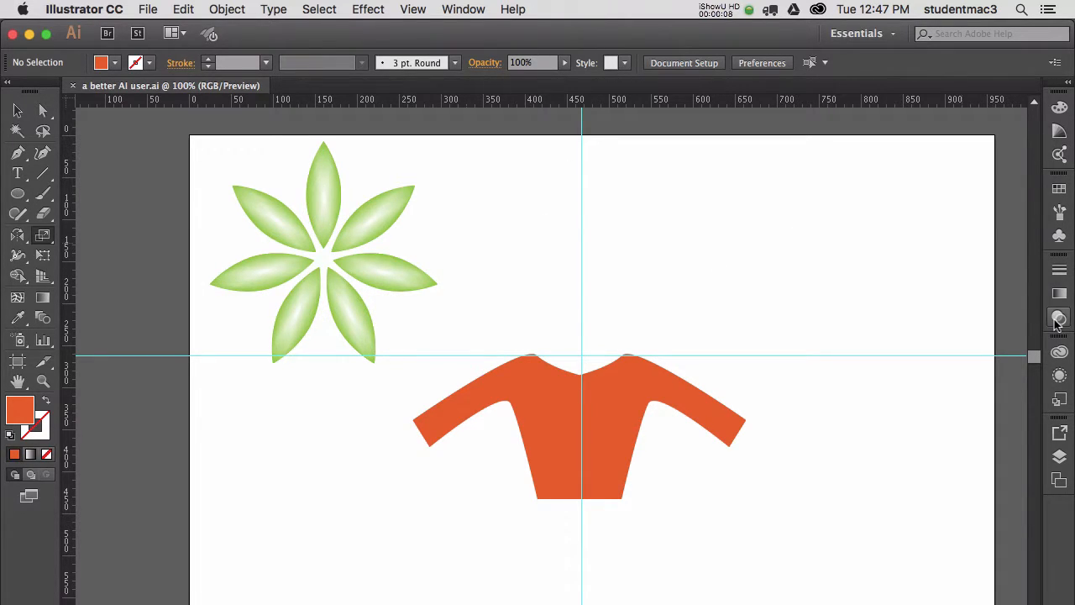
{"action": "left_click", "coordinate": [475, 8]}
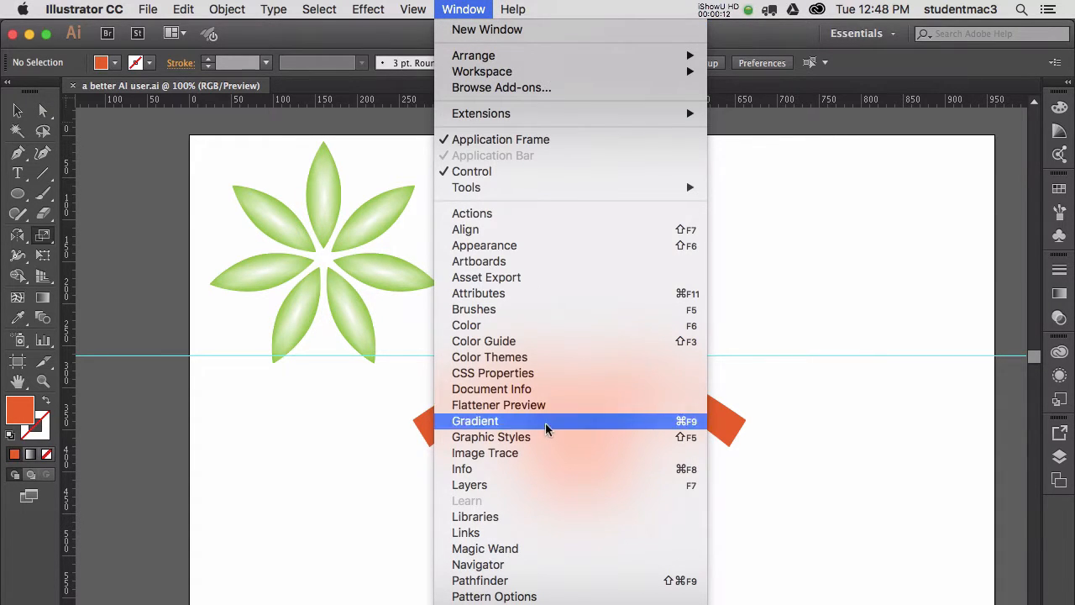
{"action": "left_click", "coordinate": [541, 485]}
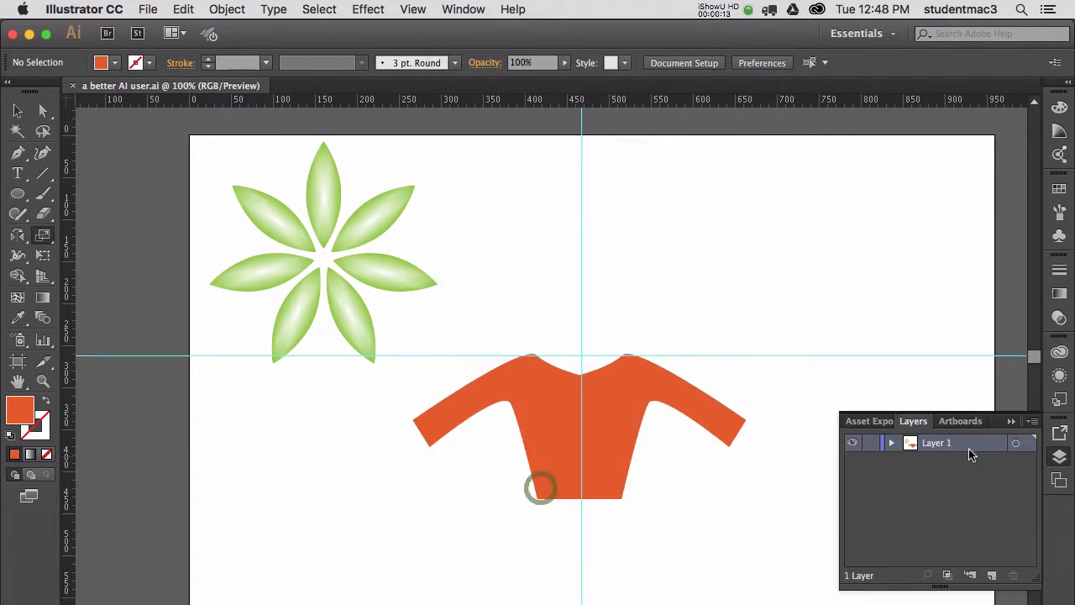
{"action": "left_click", "coordinate": [1061, 455]}
{"action": "left_click", "coordinate": [1060, 457]}
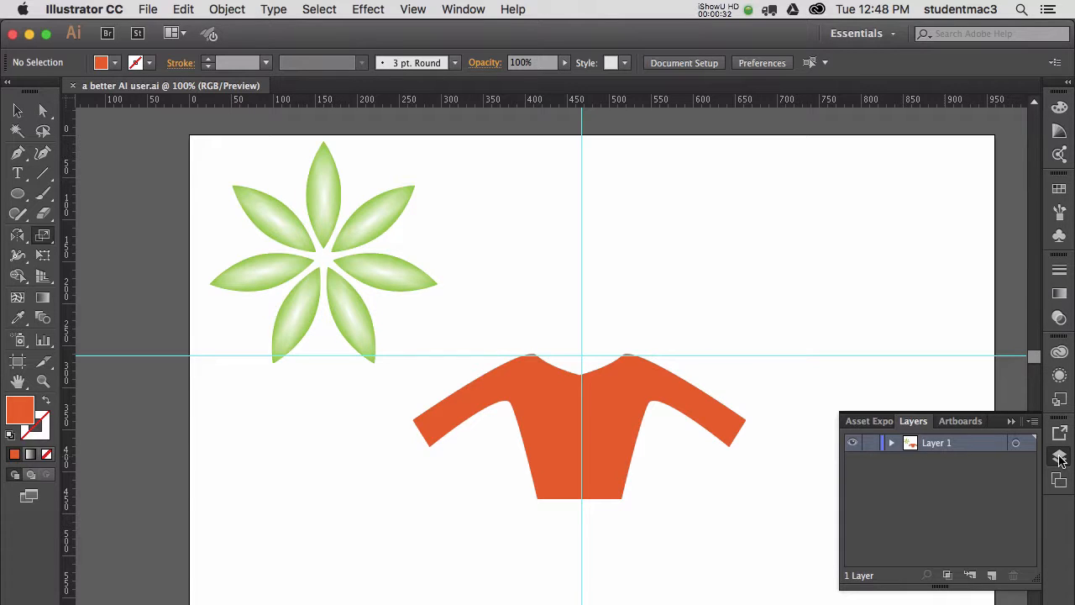
{"action": "double_click", "coordinate": [945, 453]}
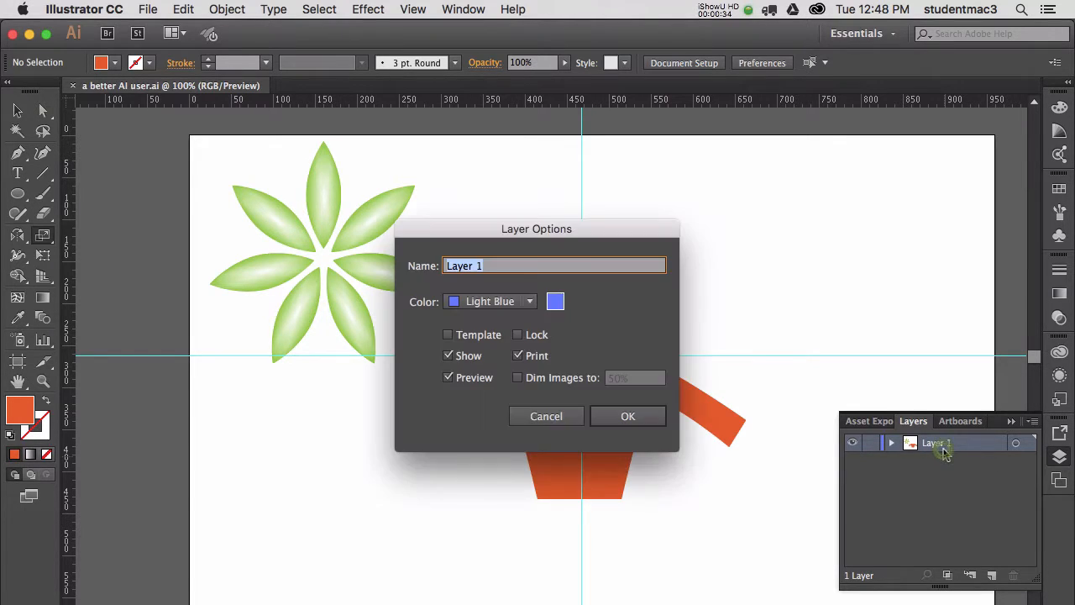
{"action": "type", "text": "design"}
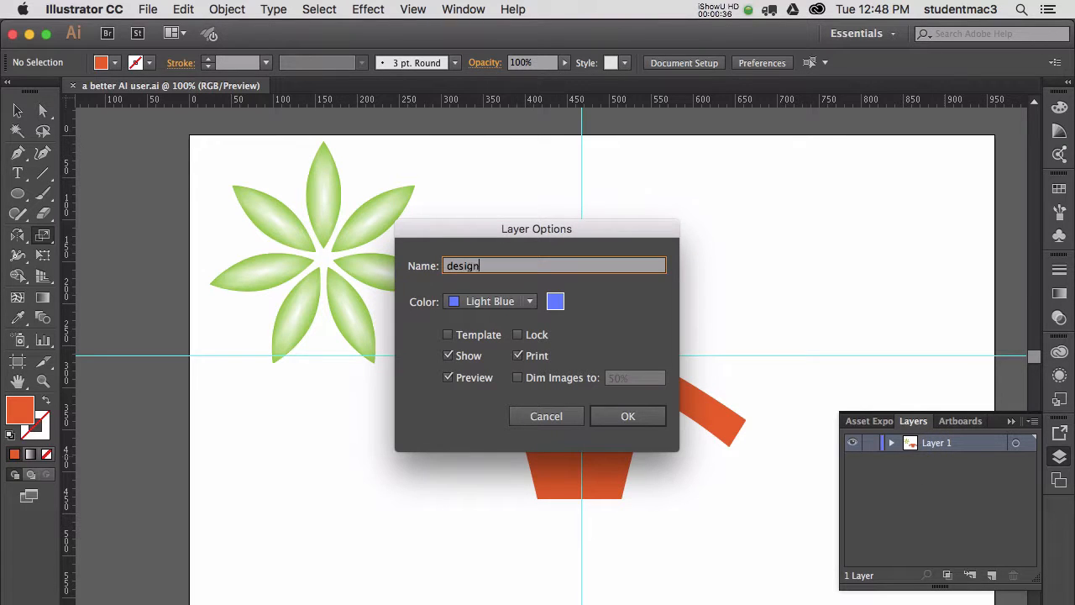
{"action": "key", "text": "Return"}
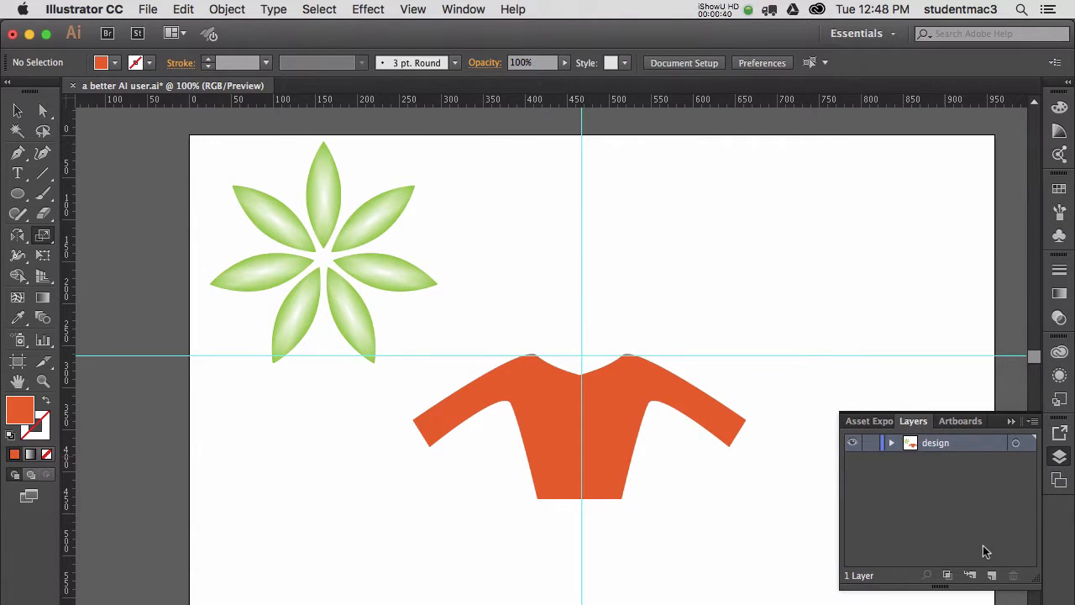
- Add a new layer above the design layer and name it shirt
{"action": "left_click", "coordinate": [991, 576]}
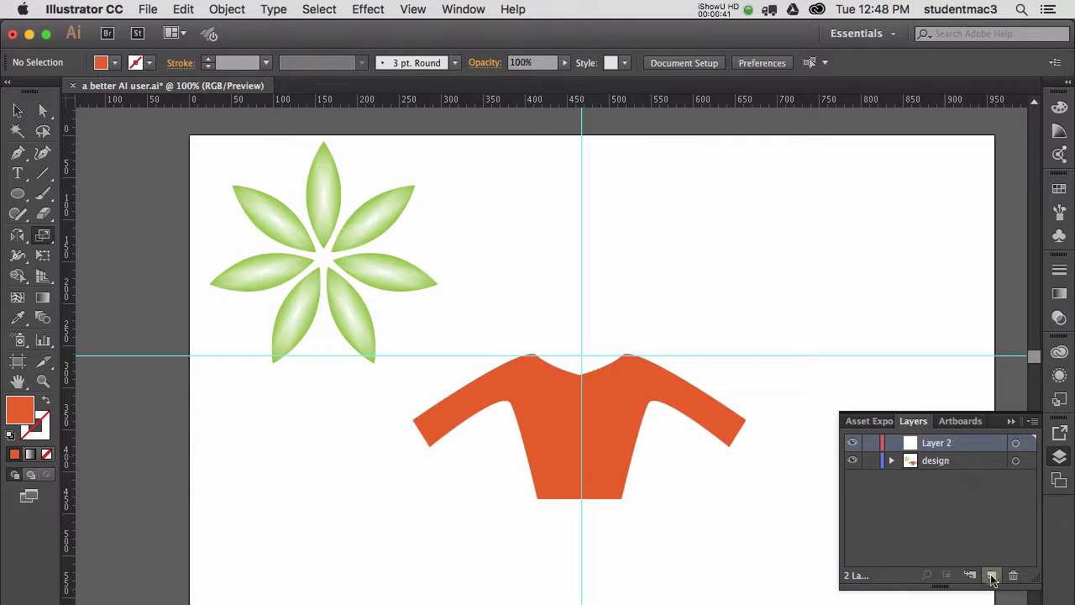
{"action": "double_click", "coordinate": [947, 443]}
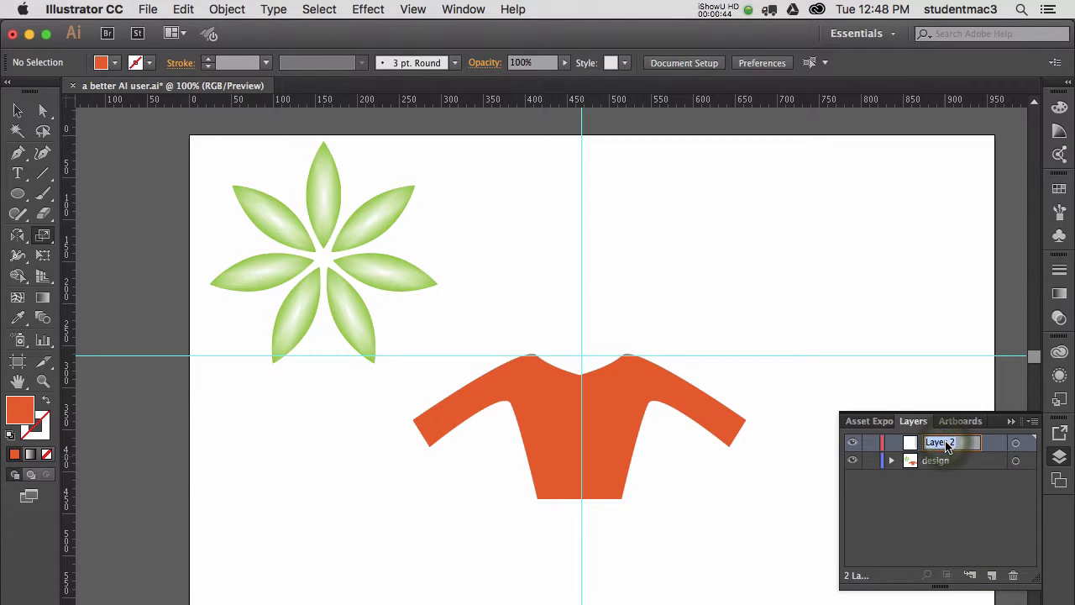
{"action": "type", "text": "shir"}
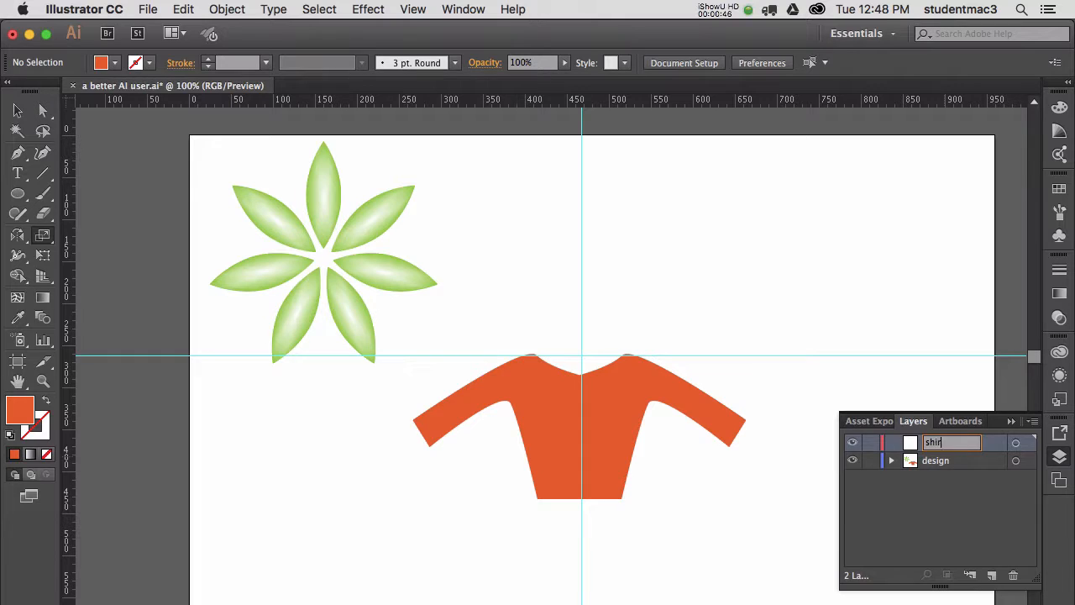
{"action": "type", "text": "t"}
{"action": "key", "text": "Return"}
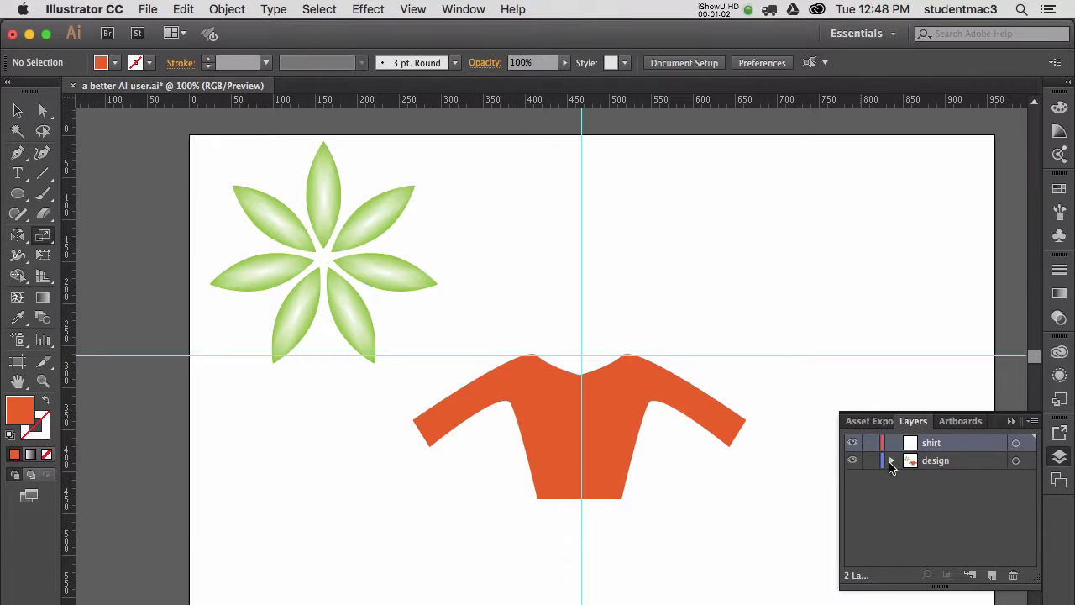
- Move the orange shirt artwork from the design layer to the shirt layer and save the file
{"action": "left_click", "coordinate": [853, 462]}
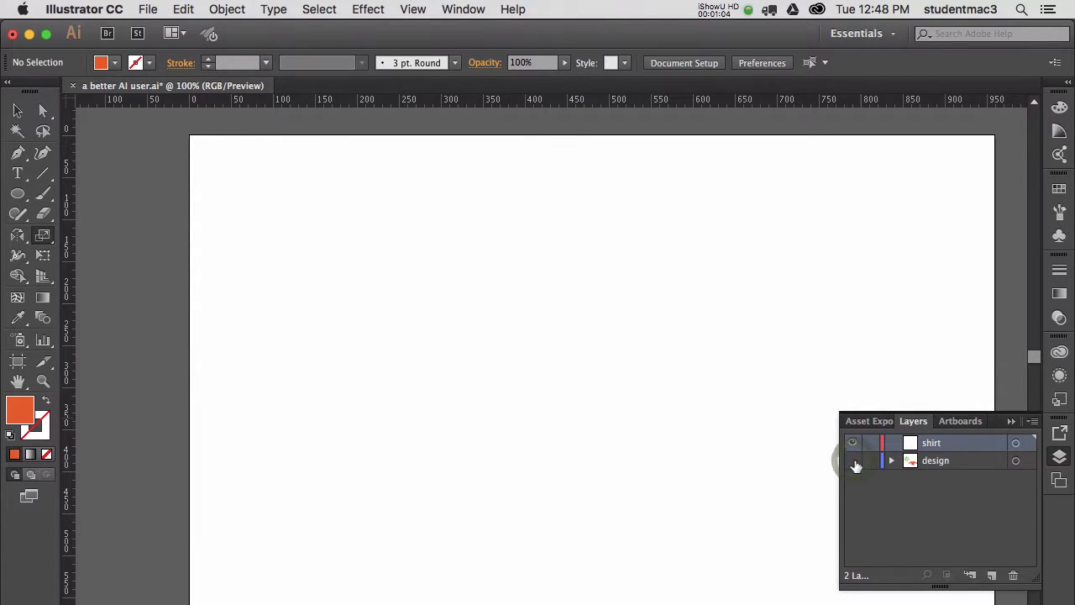
{"action": "left_click", "coordinate": [853, 461]}
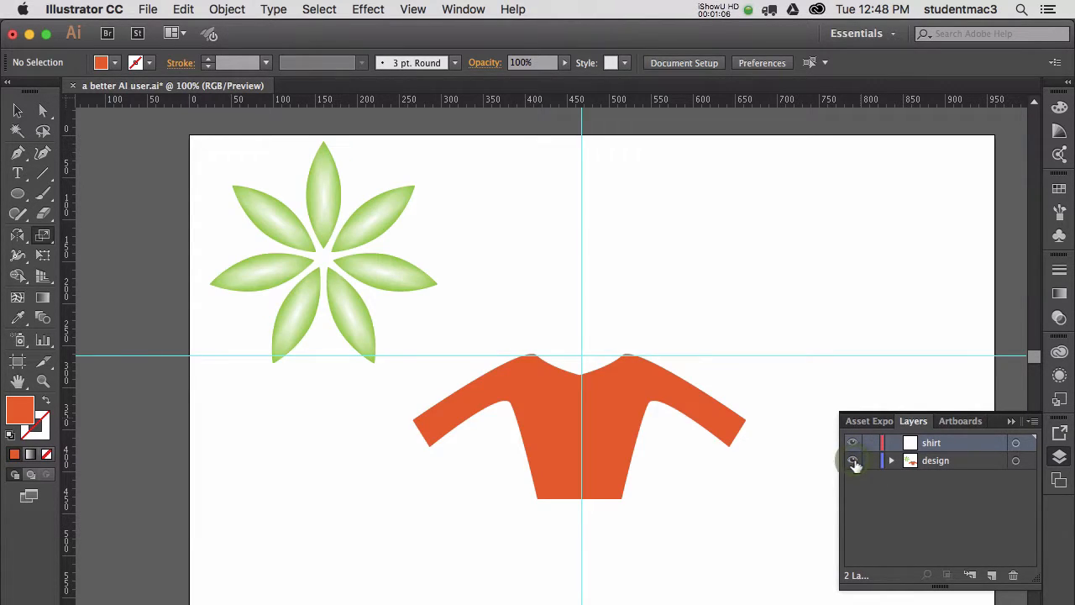
{"action": "left_click", "coordinate": [626, 403]}
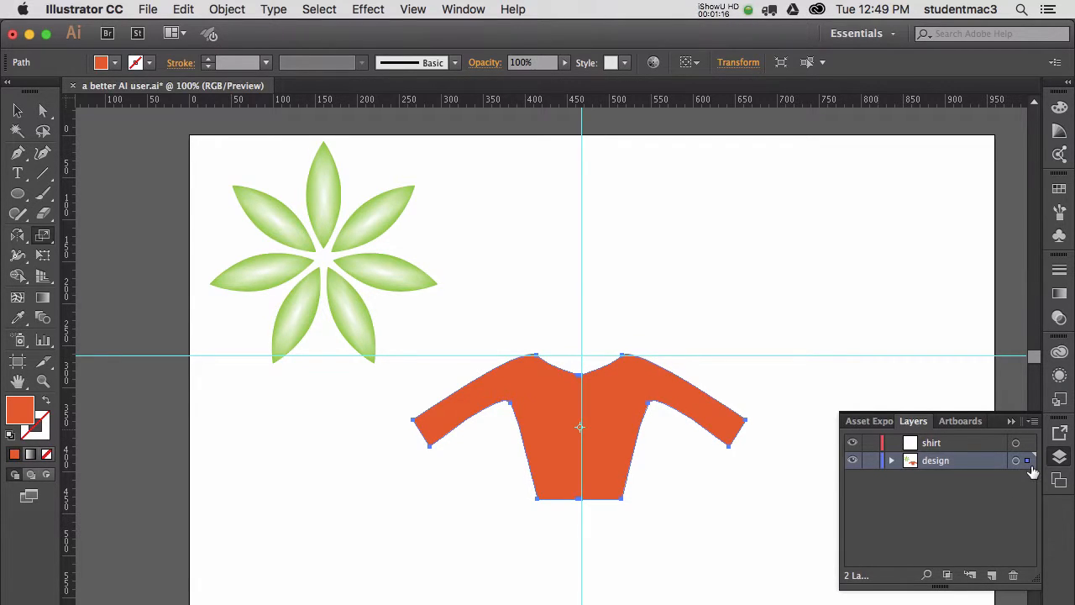
{"action": "left_click_drag", "start_coordinate": [1029, 462], "coordinate": [1028, 443]}
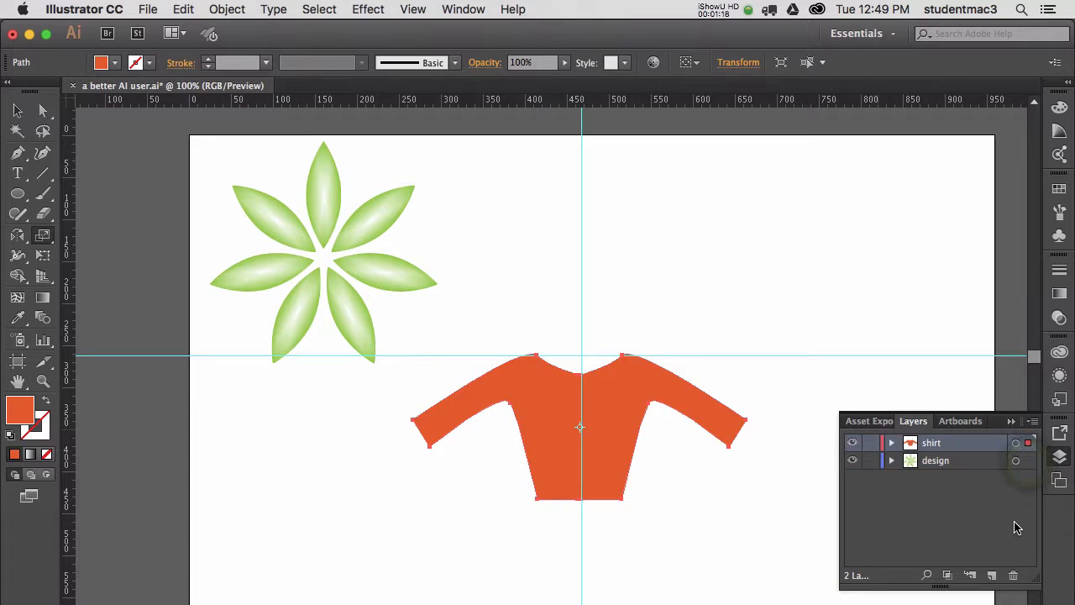
{"action": "key", "text": "super+s"}
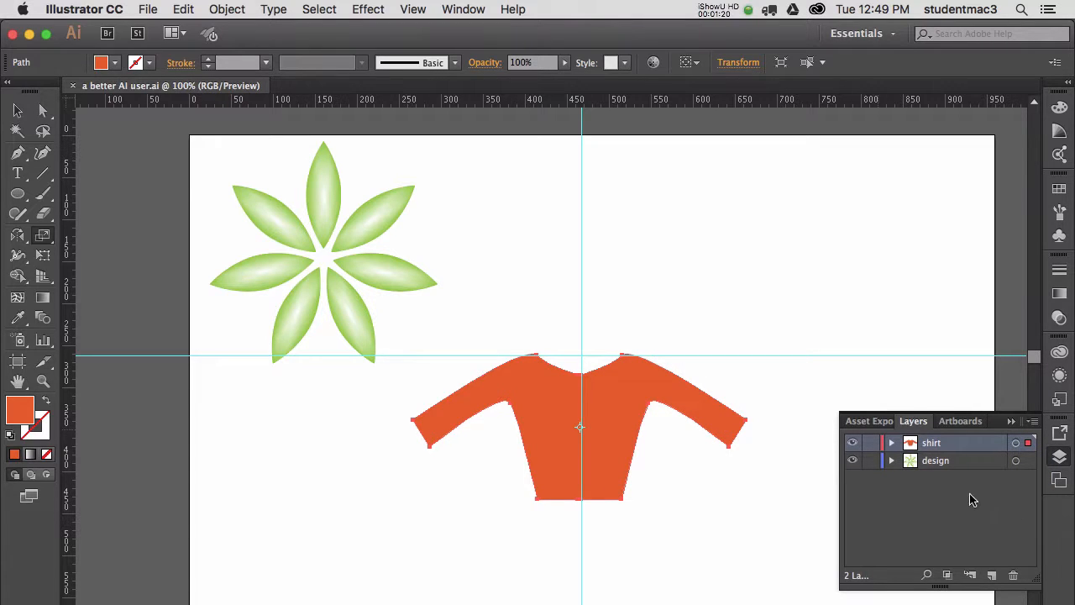
- Move the orange shirt straight up so the horizontal guide crosses its lower torso, hiding and reshowing the design layer to isolate the shirt
{"action": "left_click", "coordinate": [853, 461]}
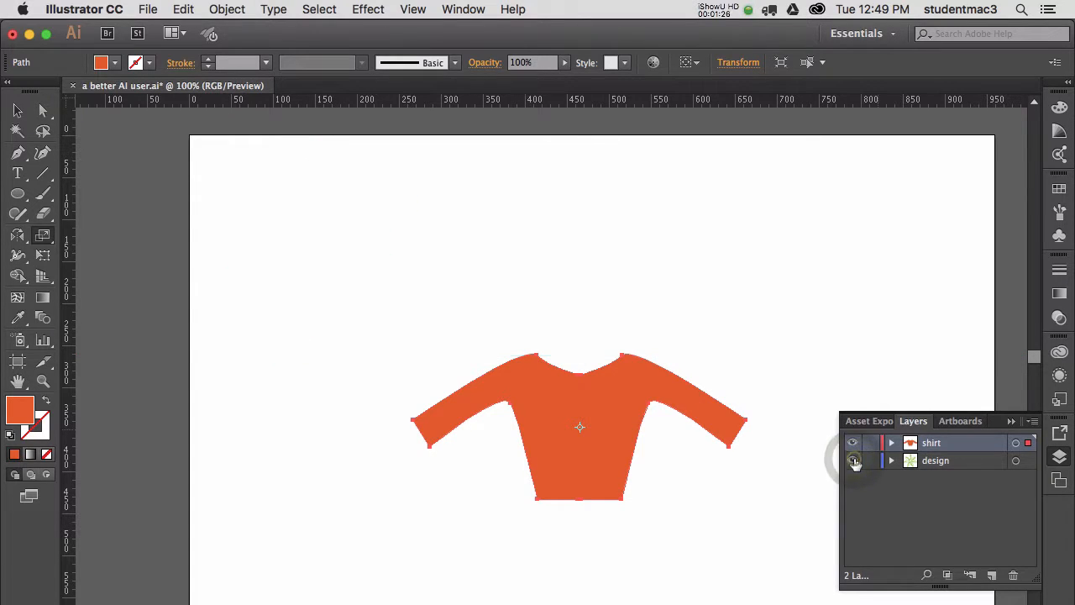
{"action": "left_click", "coordinate": [852, 462]}
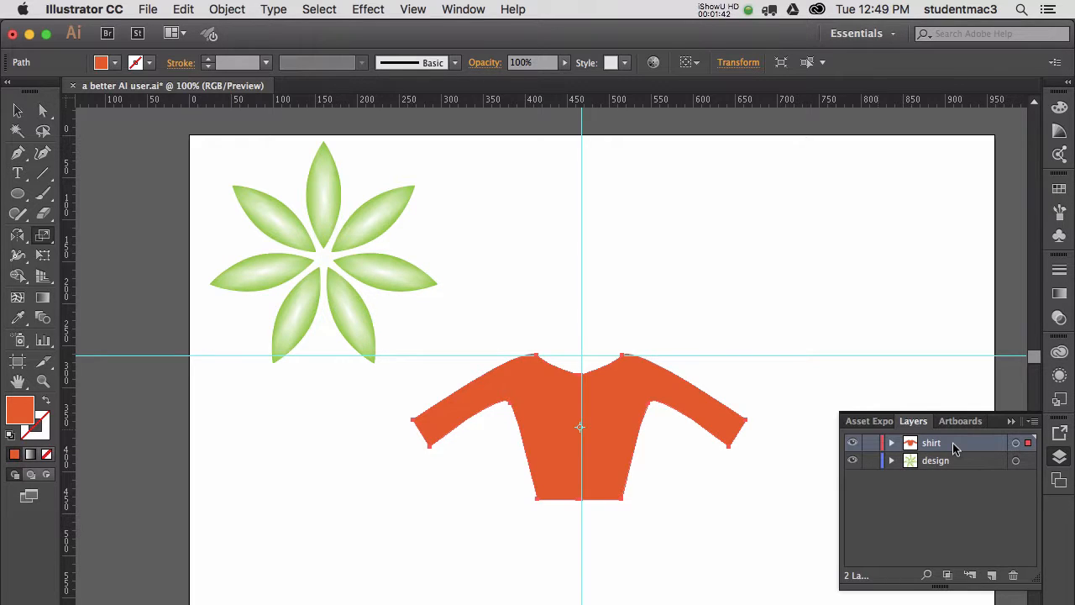
{"action": "left_click_drag", "start_coordinate": [618, 414], "coordinate": [624, 322]}
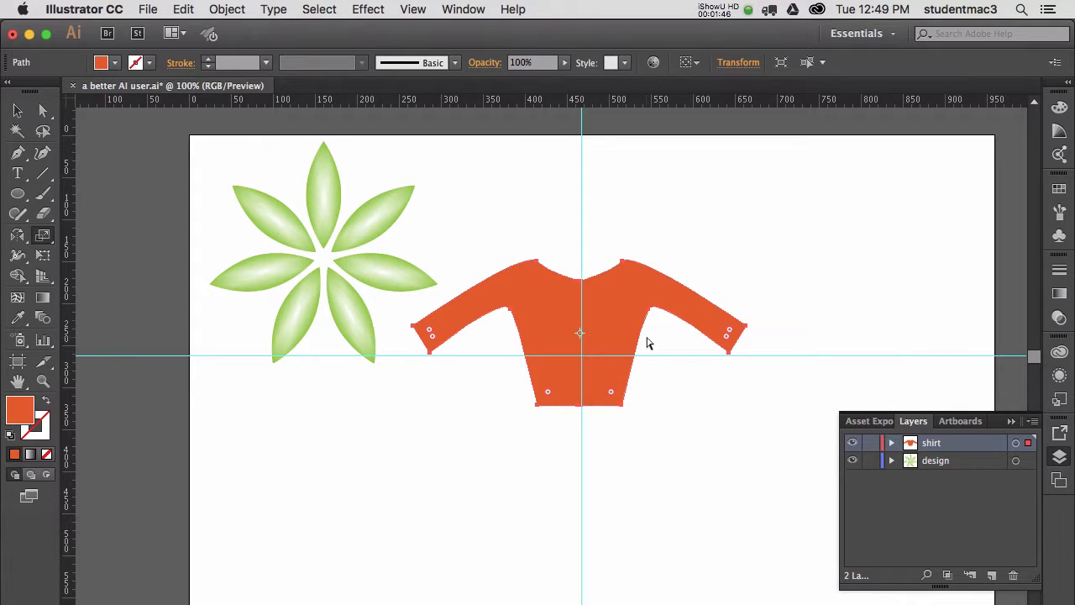
{"action": "left_click", "coordinate": [853, 460]}
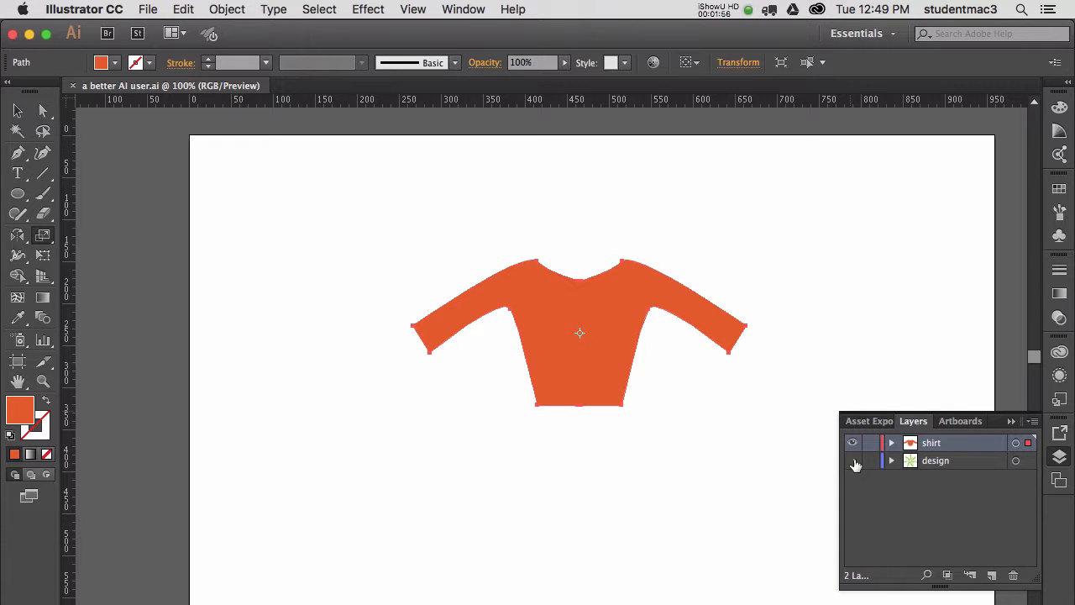
{"action": "left_click", "coordinate": [853, 460]}
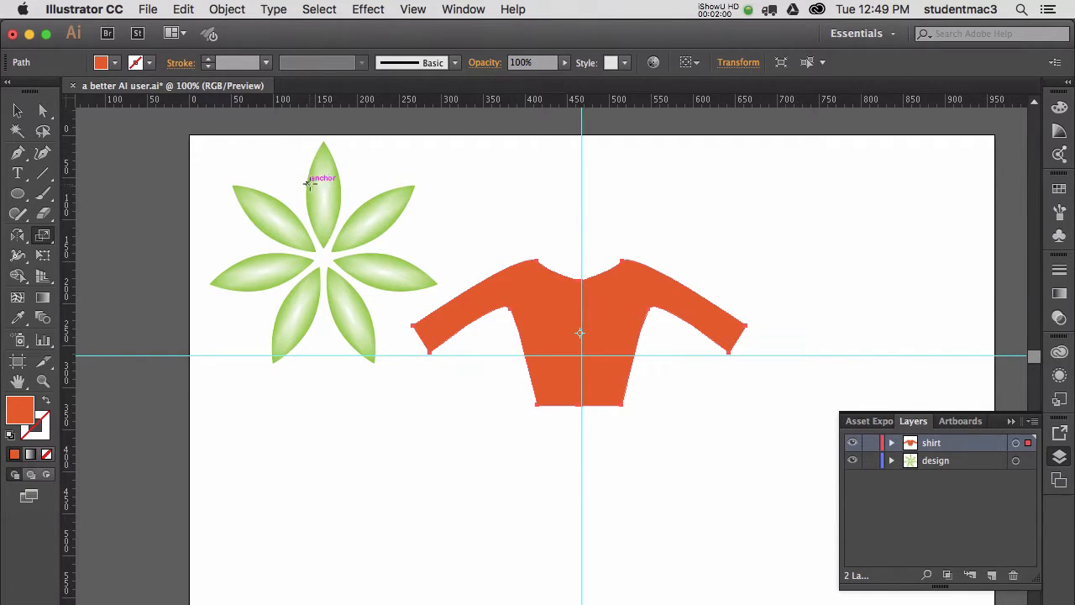
{"action": "left_click", "coordinate": [229, 12]}
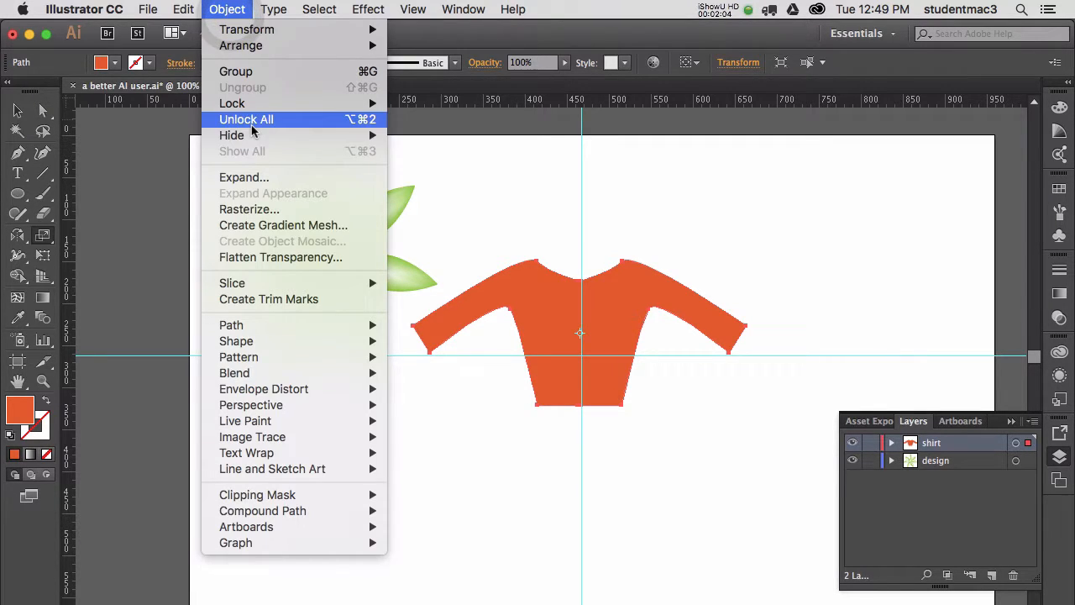
{"action": "mouse_move", "coordinate": [252, 105]}
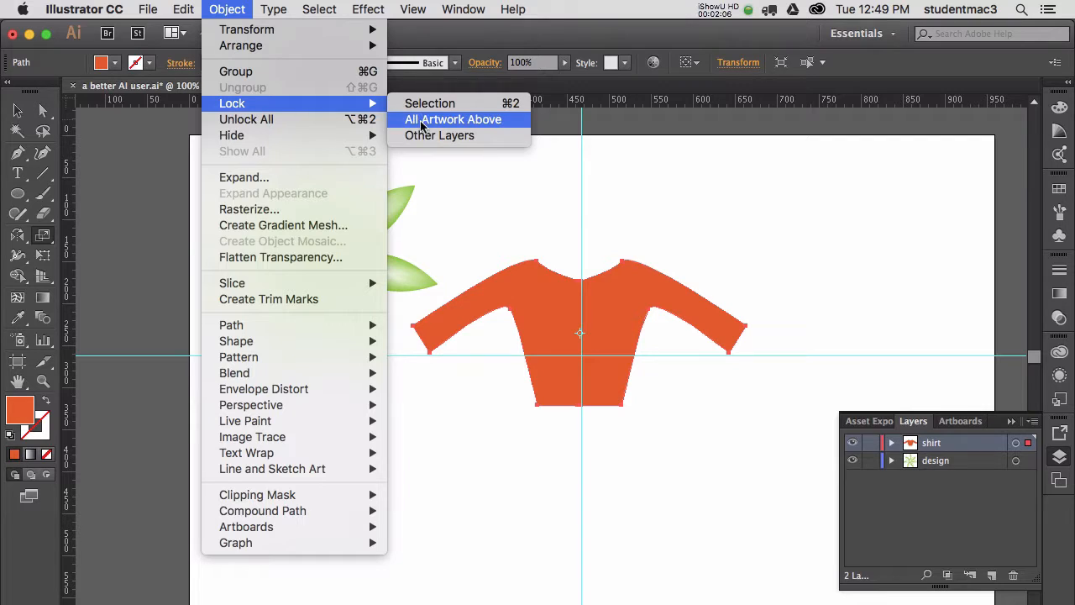
{"action": "left_click", "coordinate": [235, 4]}
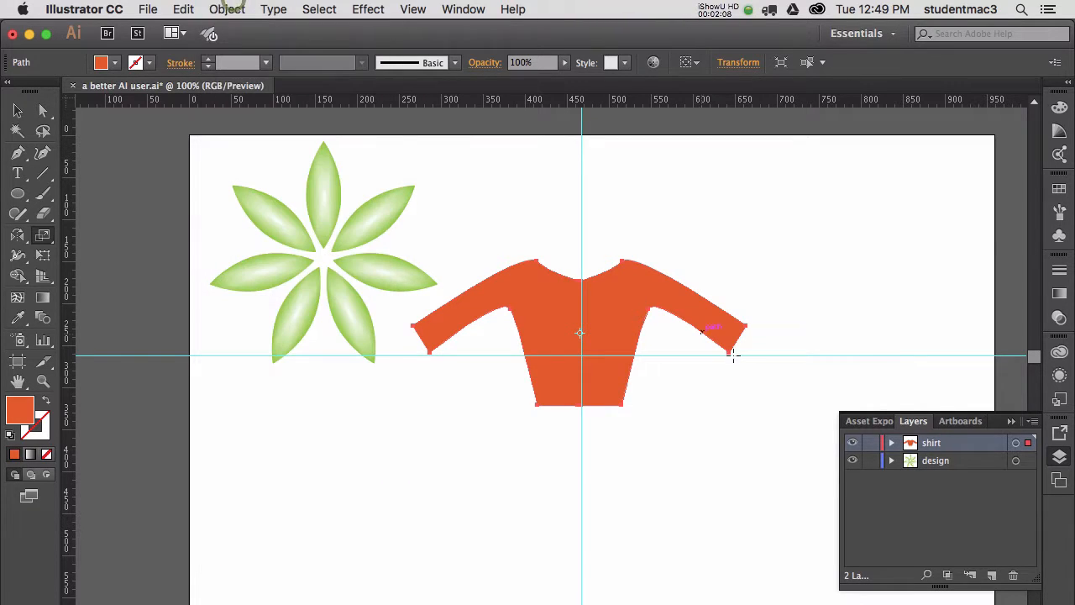
- Unlock the green petal flower on the design layer, delete it and save the file
{"action": "left_click", "coordinate": [935, 461]}
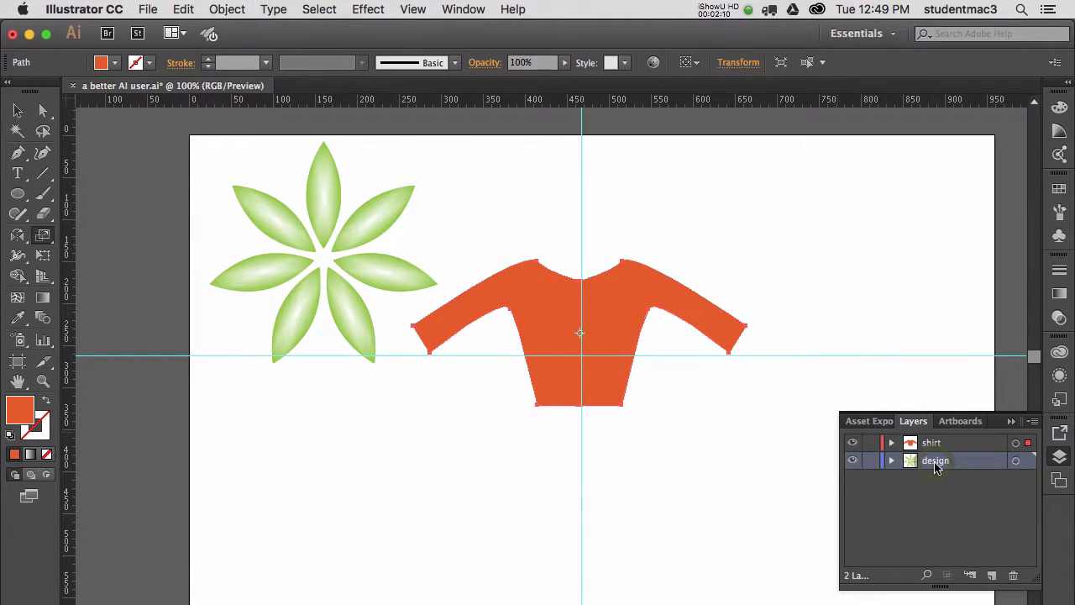
{"action": "left_click", "coordinate": [226, 10]}
{"action": "mouse_move", "coordinate": [234, 112]}
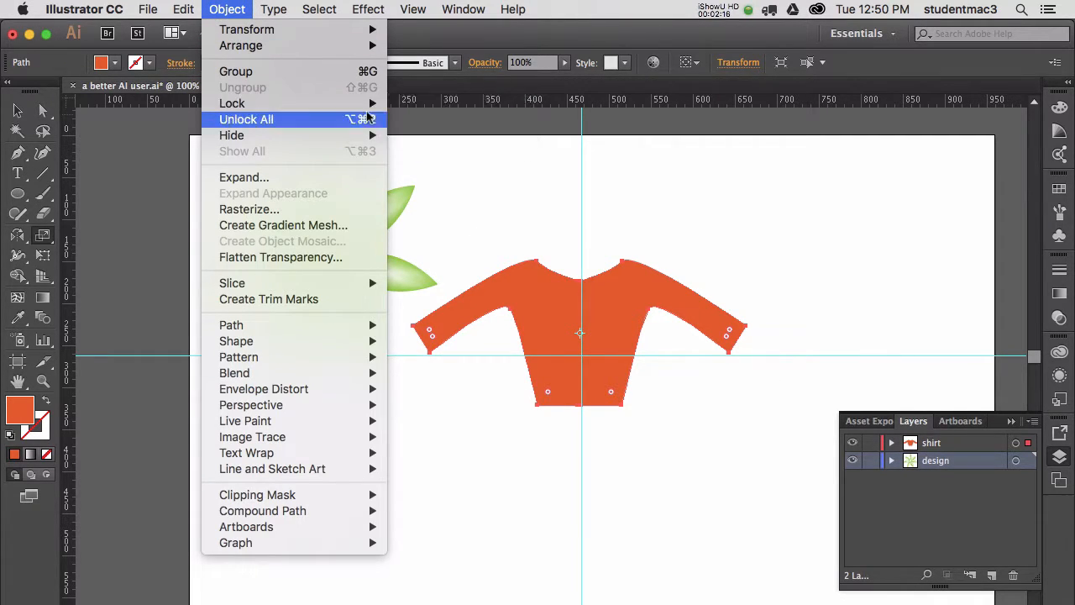
{"action": "left_click", "coordinate": [366, 119]}
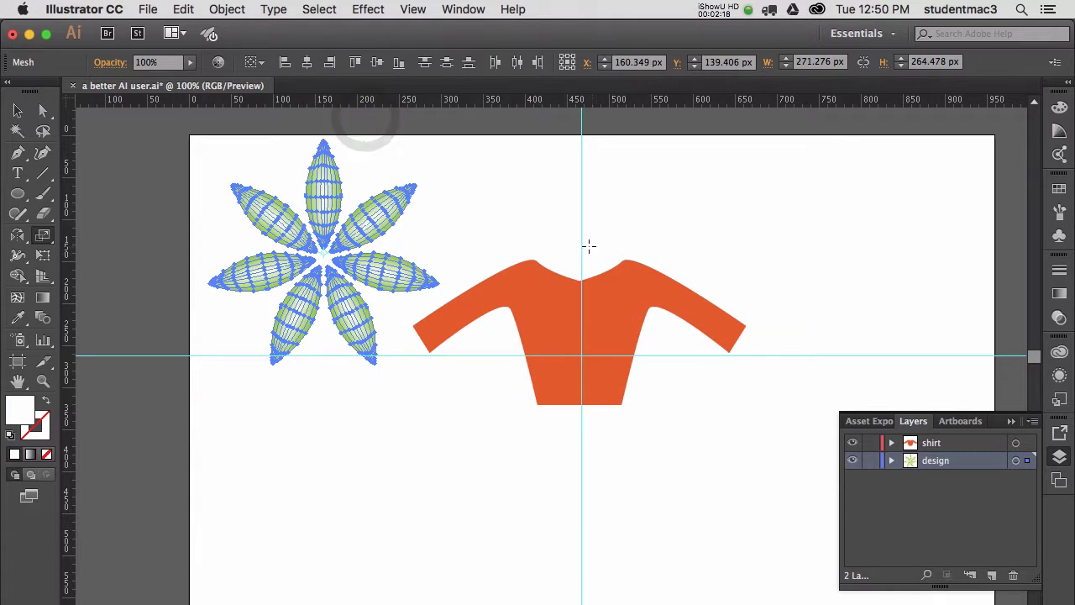
{"action": "key", "text": "Delete"}
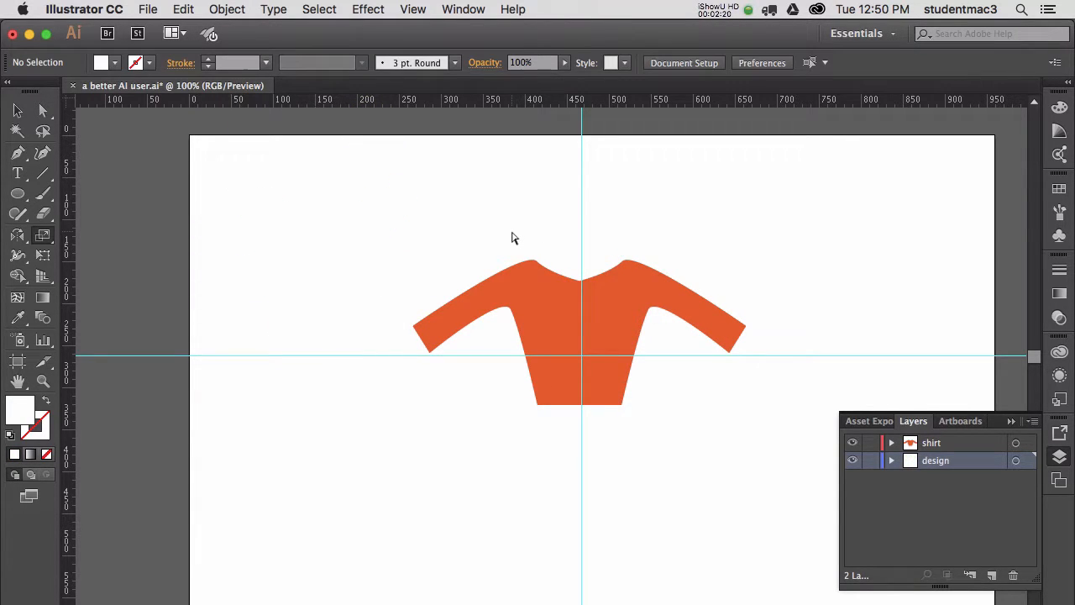
{"action": "key", "text": "super+s"}
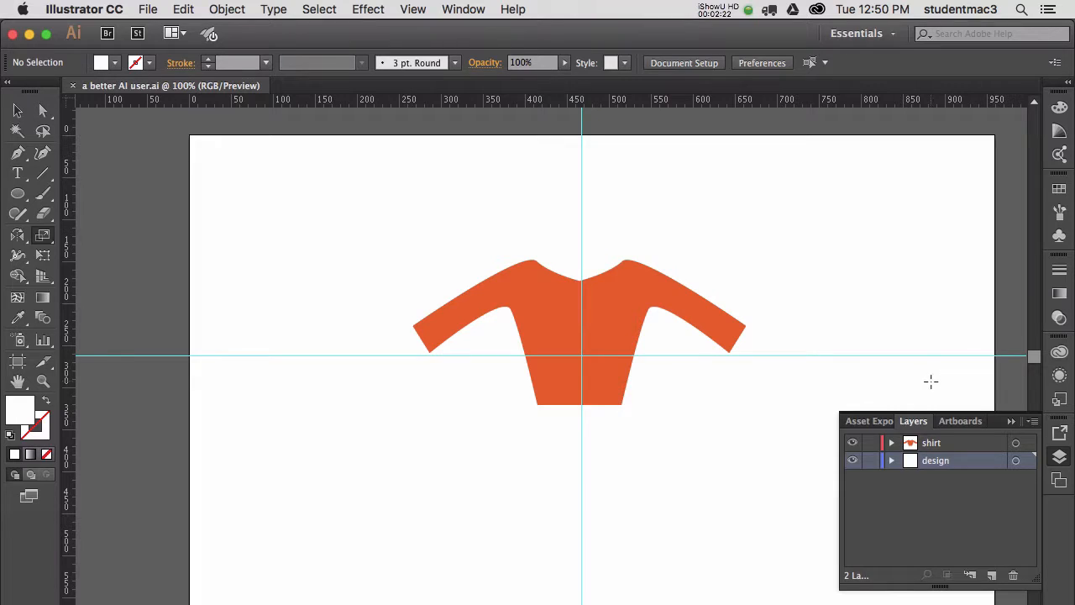
- Duplicate the shirt layer with its artwork and name the copy t-shirt
{"action": "left_click", "coordinate": [954, 442]}
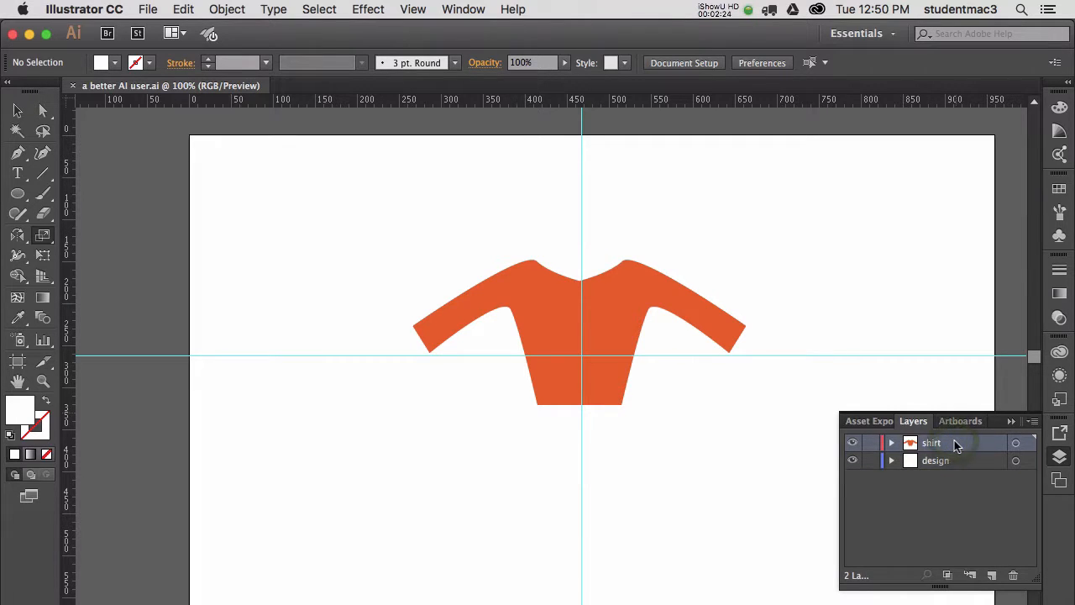
{"action": "left_click", "coordinate": [619, 311]}
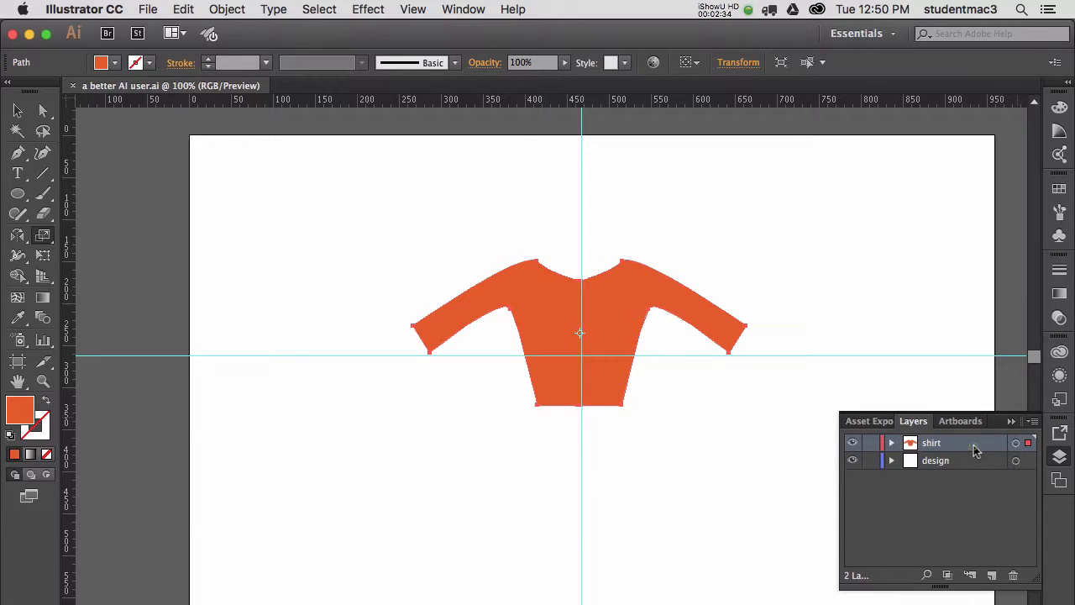
{"action": "left_click_drag", "start_coordinate": [971, 446], "coordinate": [992, 576]}
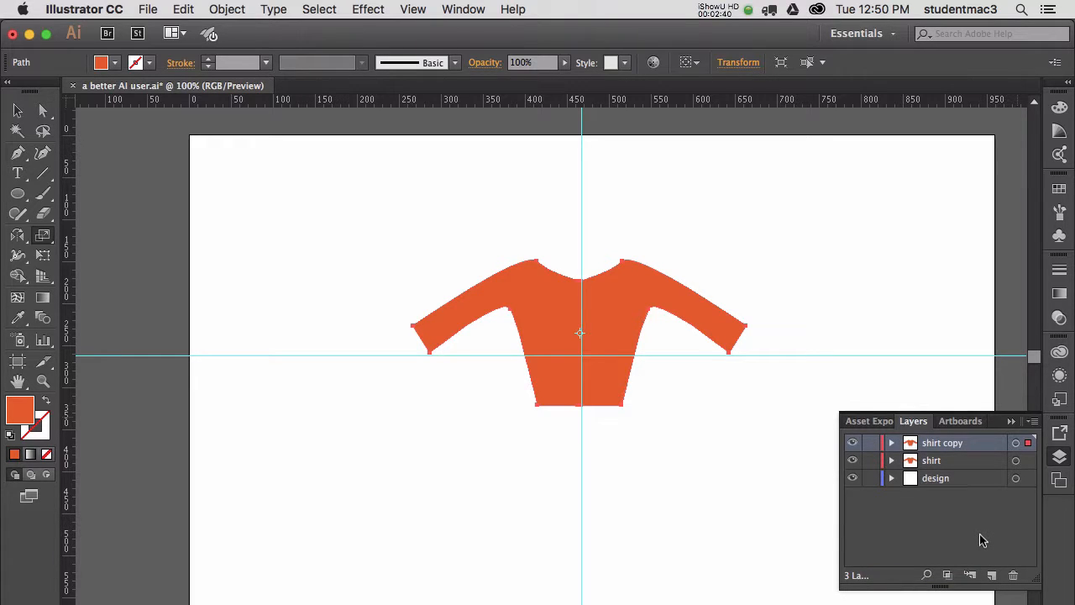
{"action": "double_click", "coordinate": [951, 443]}
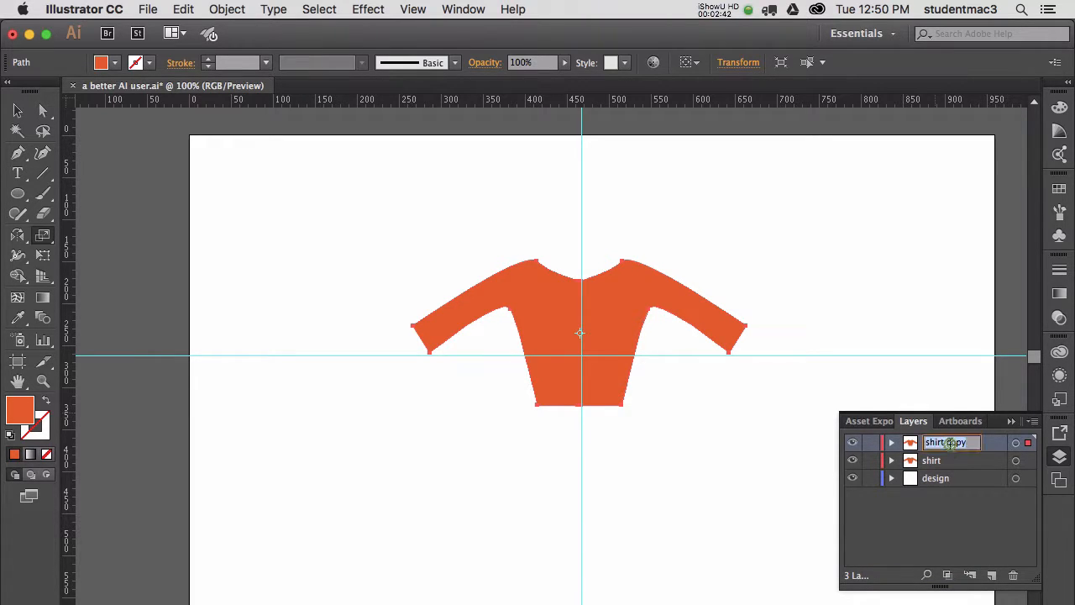
{"action": "type", "text": "t-"}
{"action": "key", "text": "Return"}
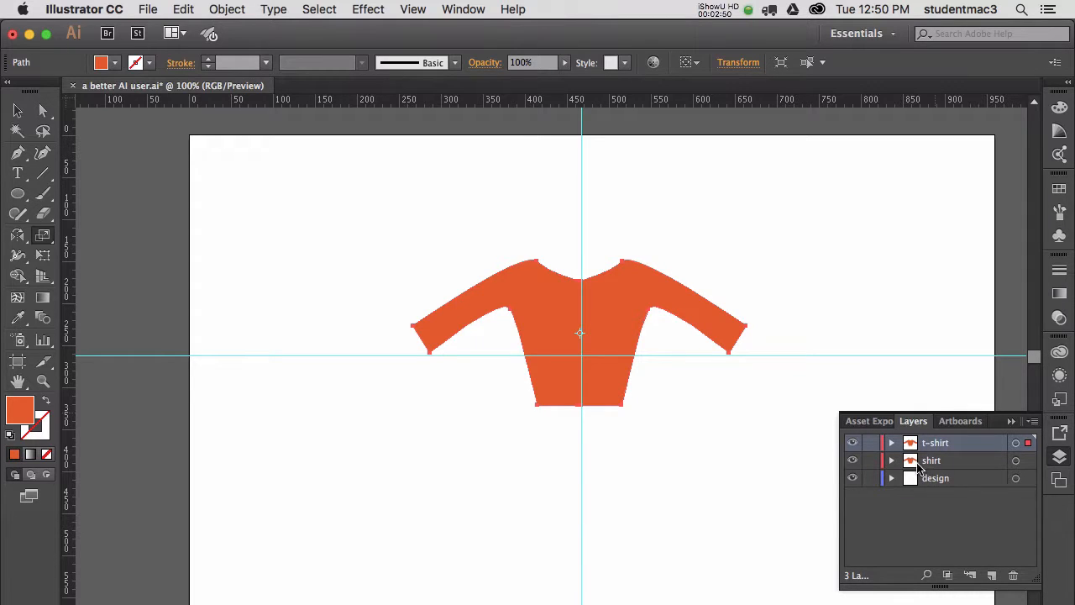
- Lock the shirt layer, fill the shirt artwork on the t-shirt layer with purple and deselect it
{"action": "left_click", "coordinate": [871, 460]}
{"action": "left_click", "coordinate": [1059, 189]}
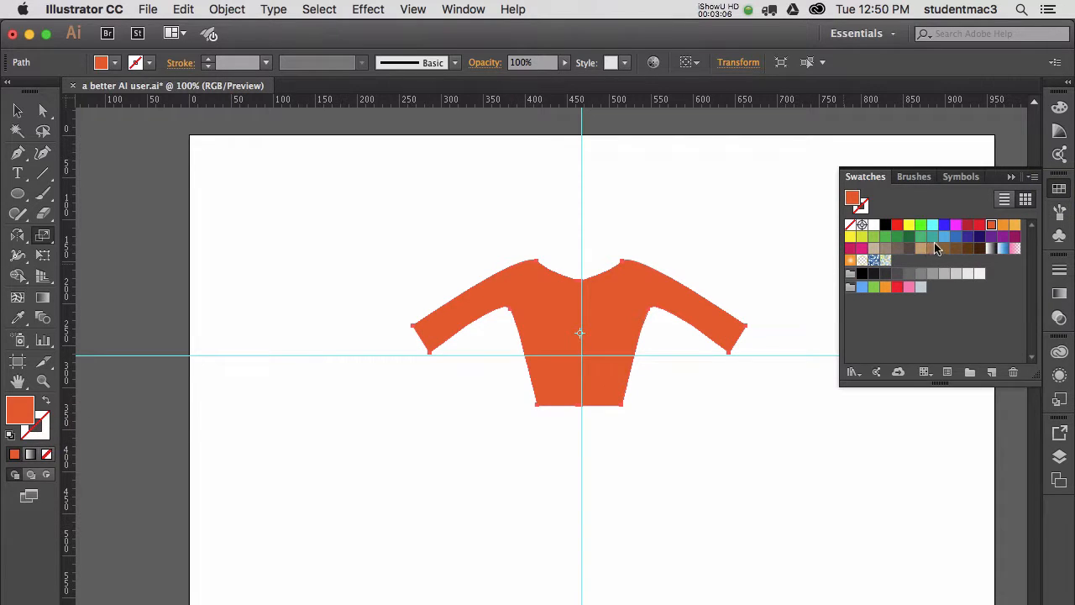
{"action": "left_click", "coordinate": [1002, 238]}
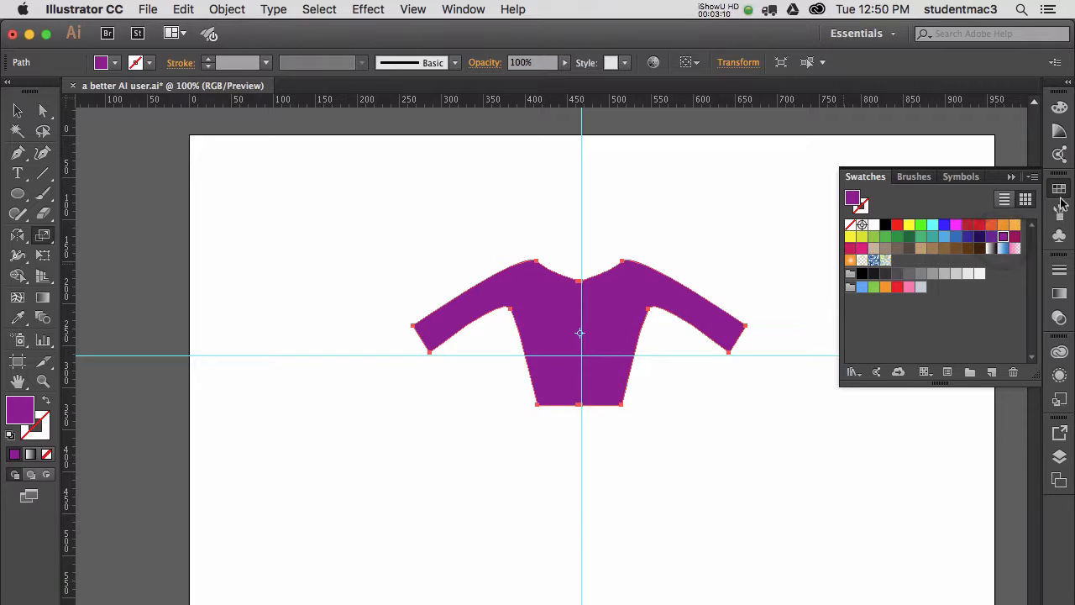
{"action": "left_click", "coordinate": [813, 236]}
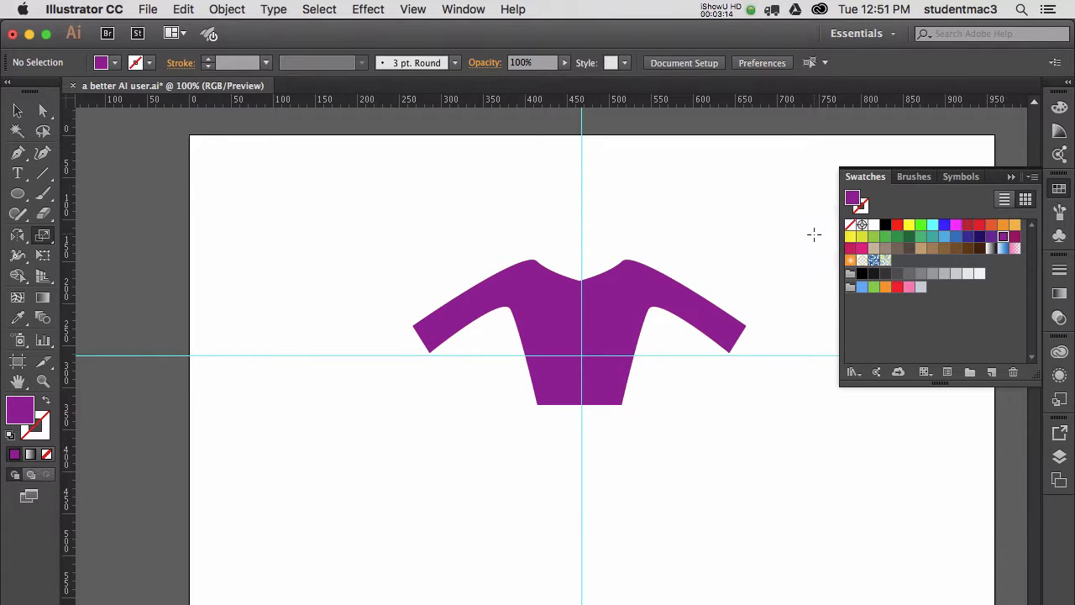
- Show the Pathfinder controls and place them beside the artwork, clear of the shirt
{"action": "left_click", "coordinate": [462, 9]}
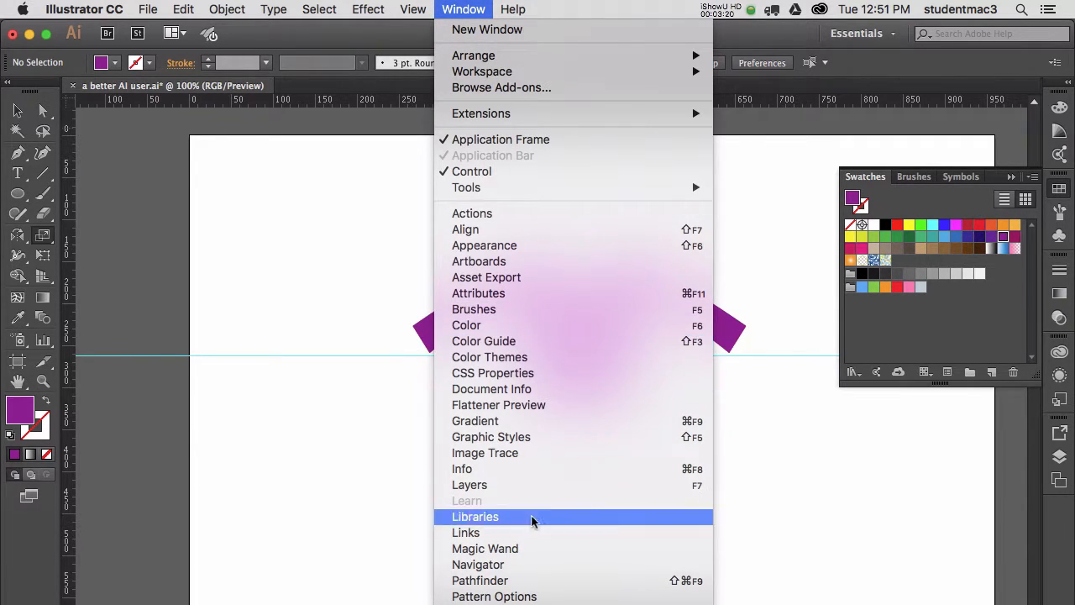
{"action": "left_click", "coordinate": [519, 581]}
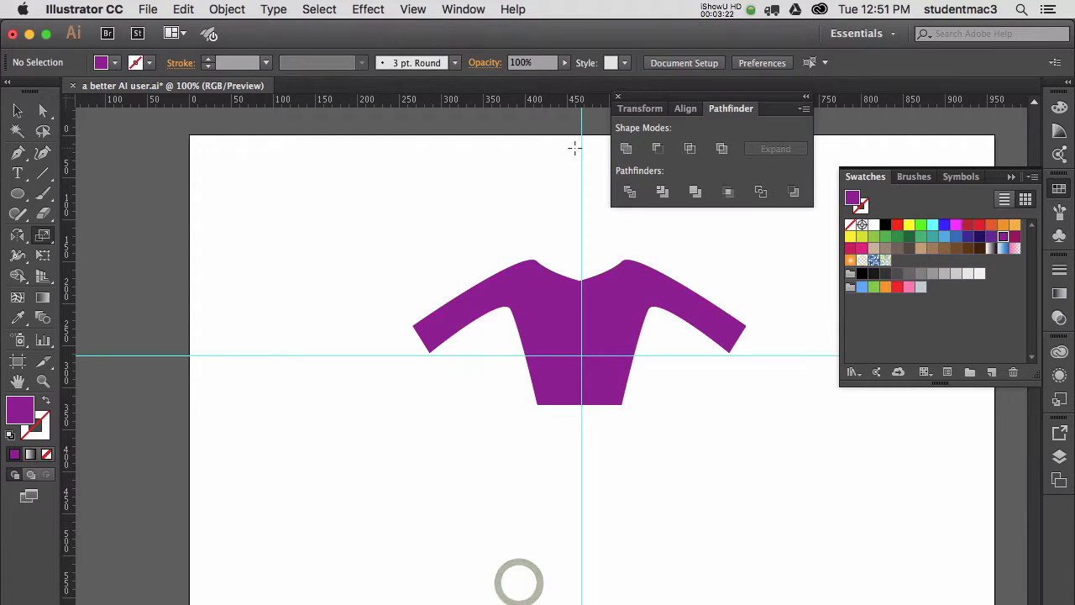
{"action": "left_click_drag", "start_coordinate": [657, 101], "coordinate": [170, 171]}
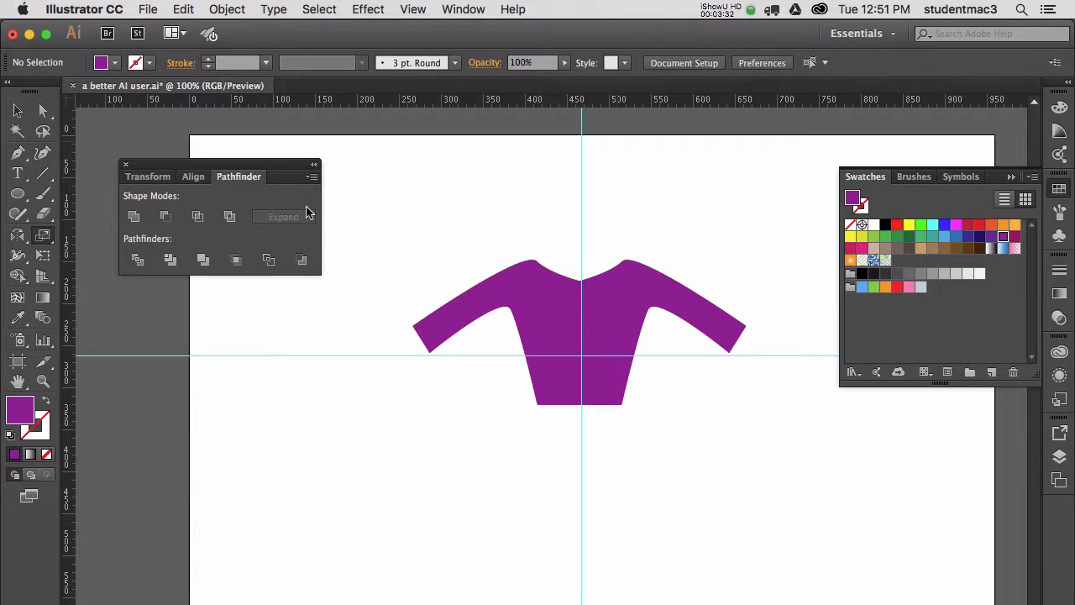
- Draw a yellow circle without a stroke covering the lower part of the shirt's left sleeve
{"action": "key", "text": "l"}
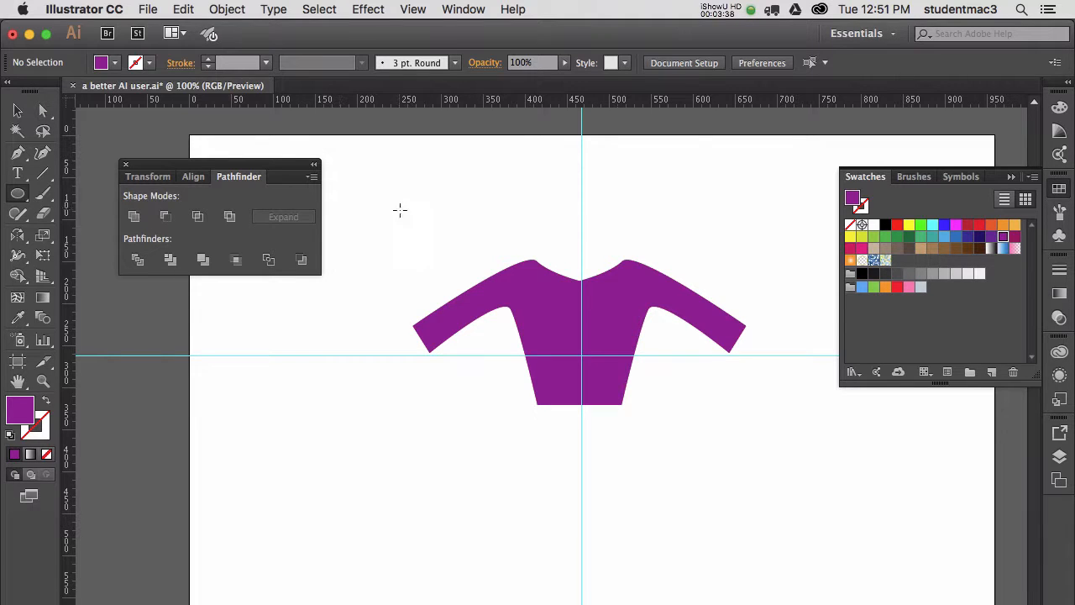
{"action": "left_click", "coordinate": [850, 238]}
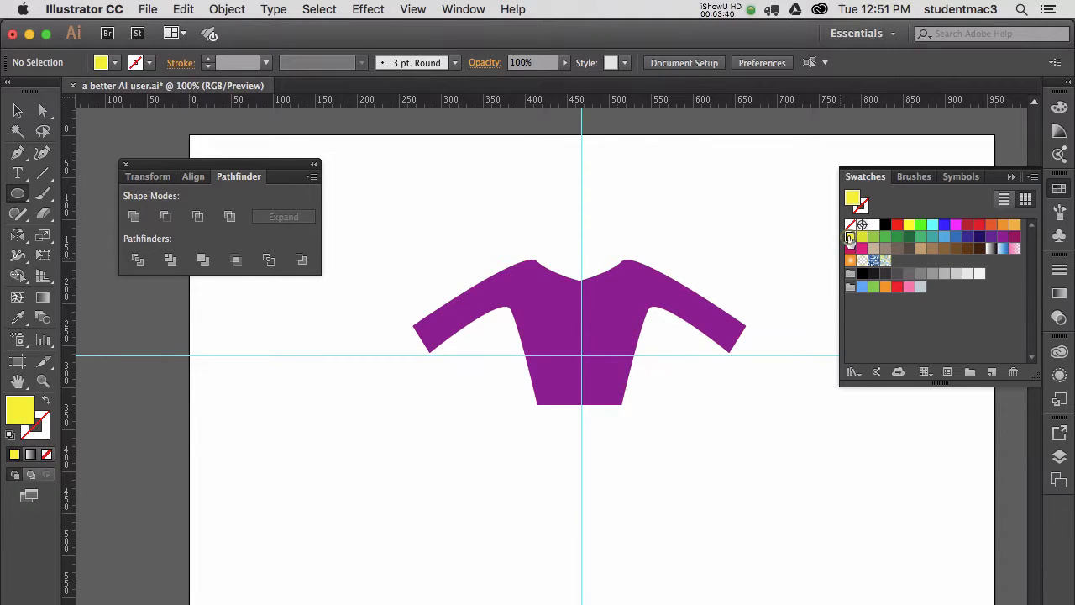
{"action": "left_click_drag", "start_coordinate": [368, 259], "coordinate": [494, 387]}
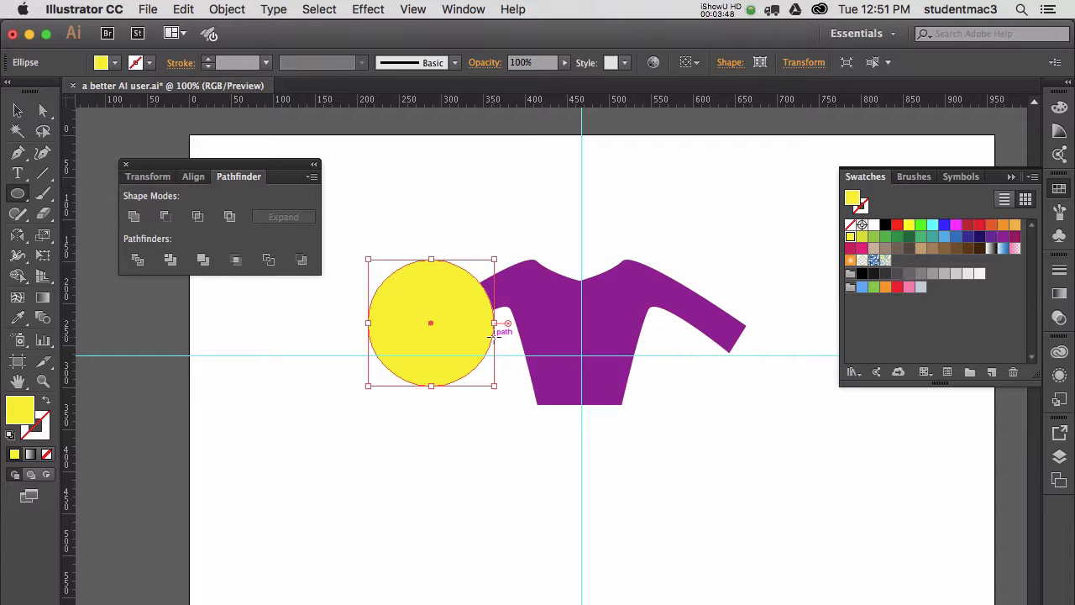
- Nudge the purple shirt slightly up and reflect a copy of the yellow circle across the vertical guide onto the right sleeve
{"action": "left_click_drag", "start_coordinate": [613, 333], "coordinate": [614, 326]}
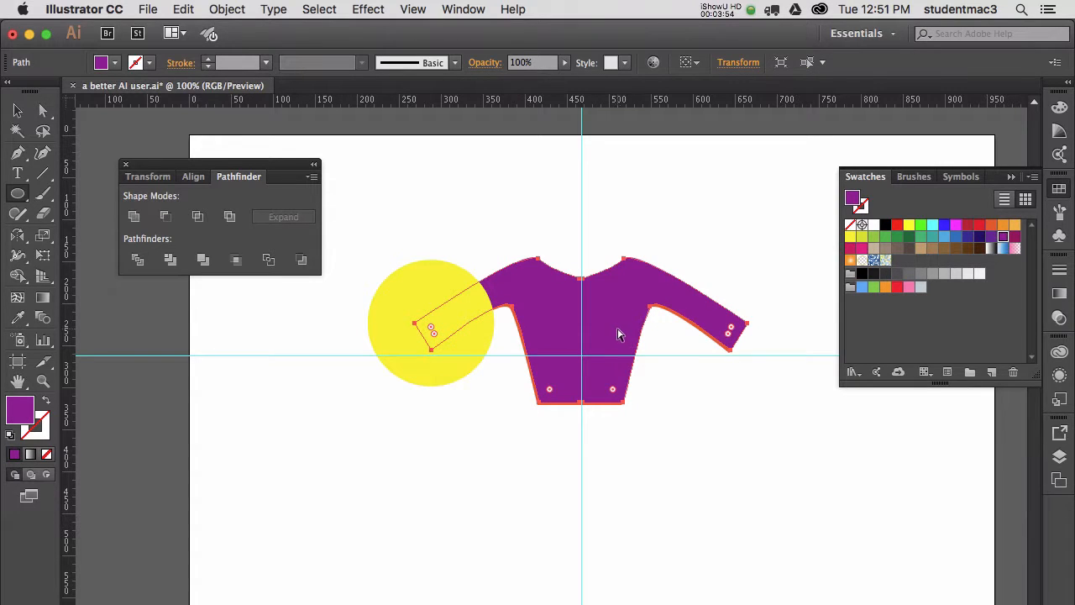
{"action": "left_click", "coordinate": [413, 282]}
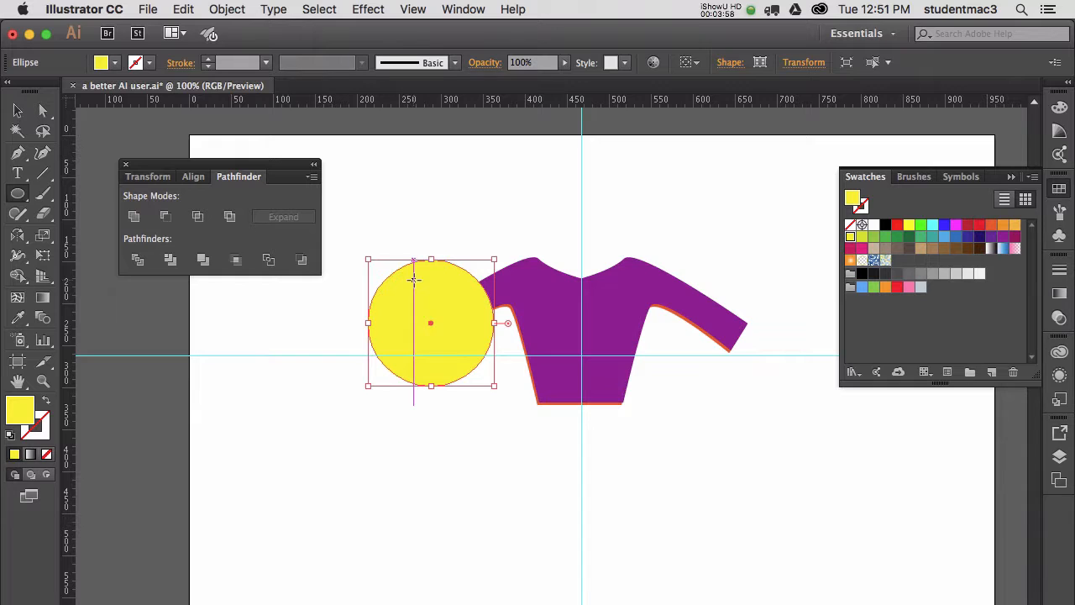
{"action": "key", "text": "r"}
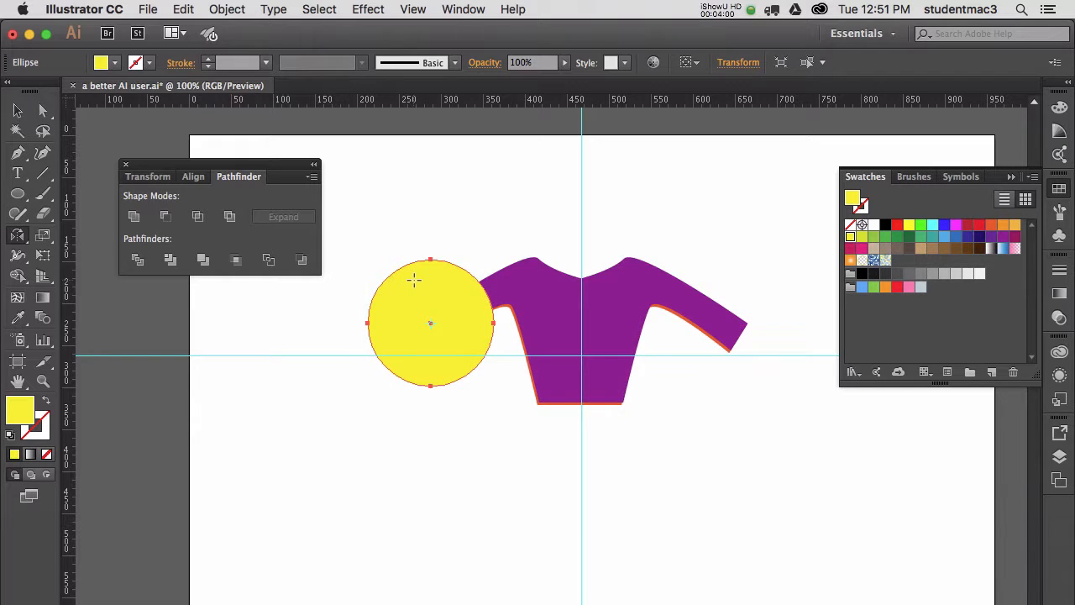
{"action": "left_click", "coordinate": [581, 312]}
{"action": "left_click_drag", "start_coordinate": [475, 318], "coordinate": [655, 312]}
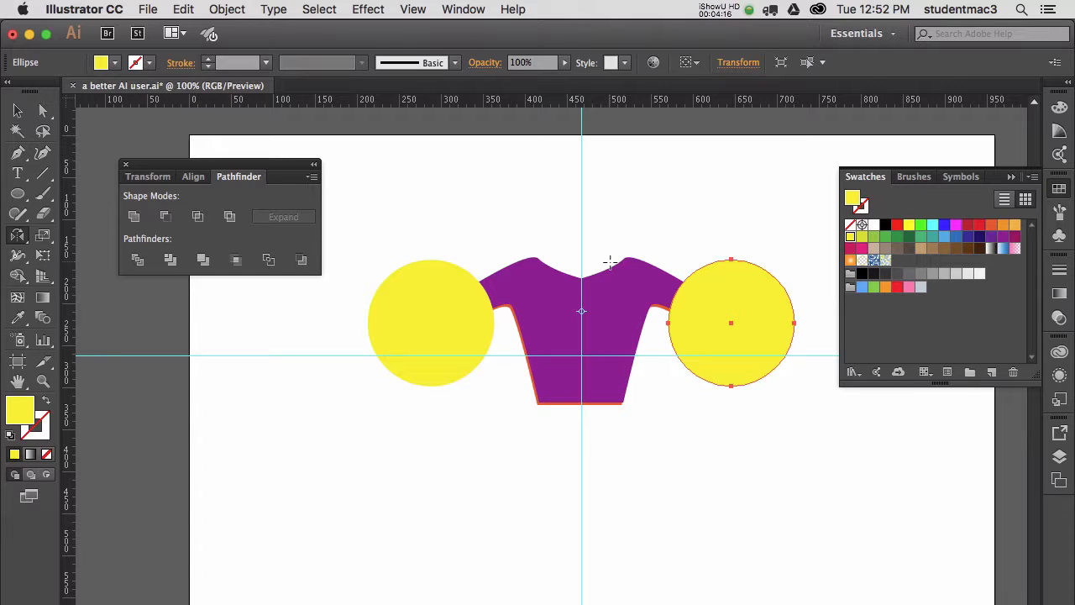
- Select all unlocked artwork and split the purple shirt and both yellow circles with the Pathfinder Divide operation
{"action": "left_click", "coordinate": [326, 10]}
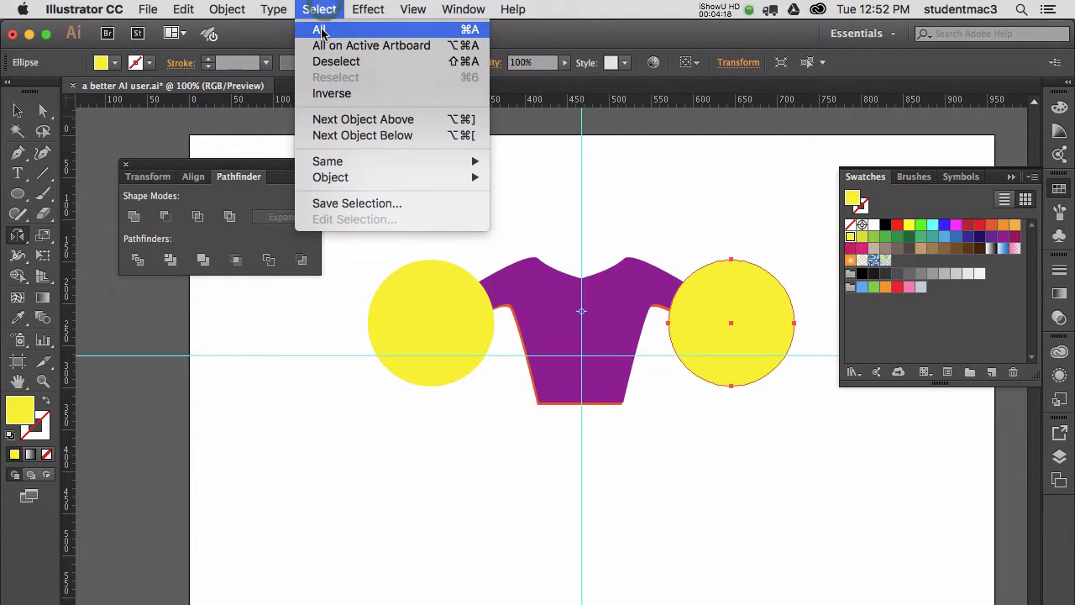
{"action": "left_click", "coordinate": [320, 31]}
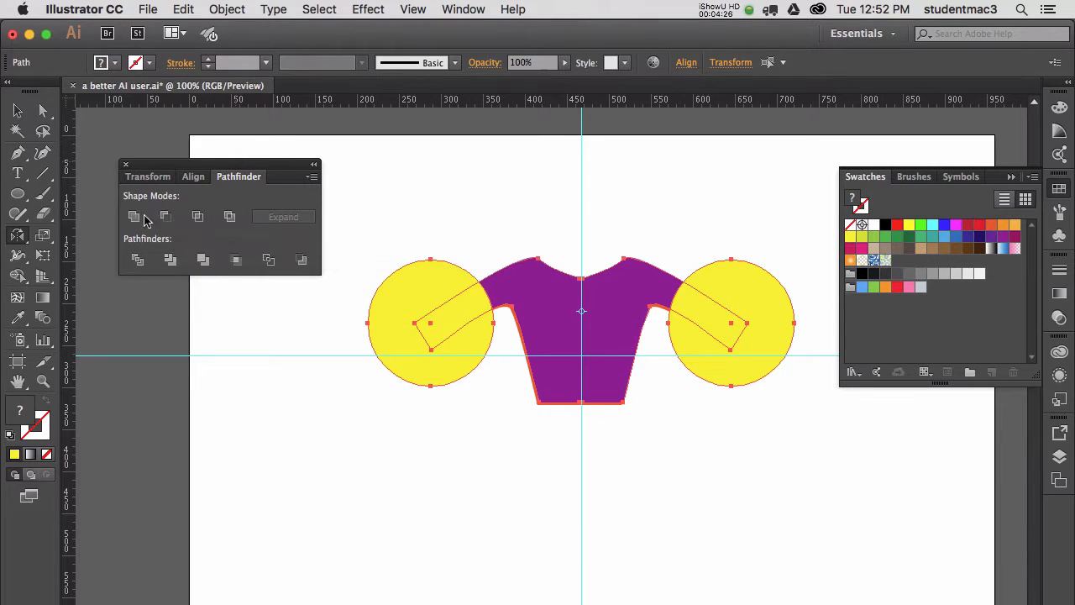
{"action": "left_click", "coordinate": [137, 260]}
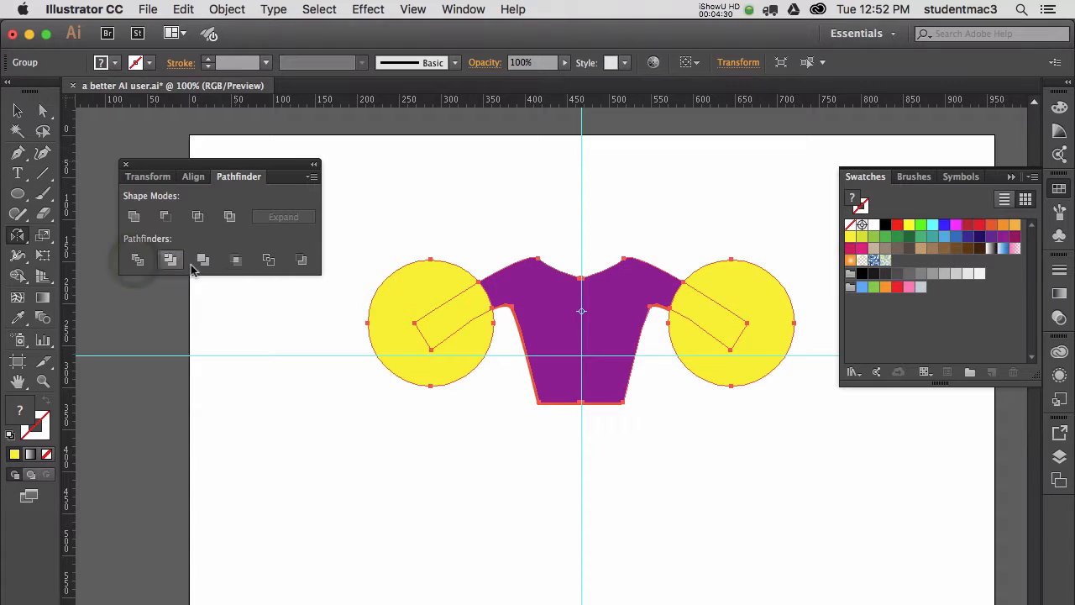
- Delete the divided circle and lower sleeve pieces on both sides of the purple shirt and save the file
{"action": "left_click_drag", "start_coordinate": [398, 208], "coordinate": [468, 375]}
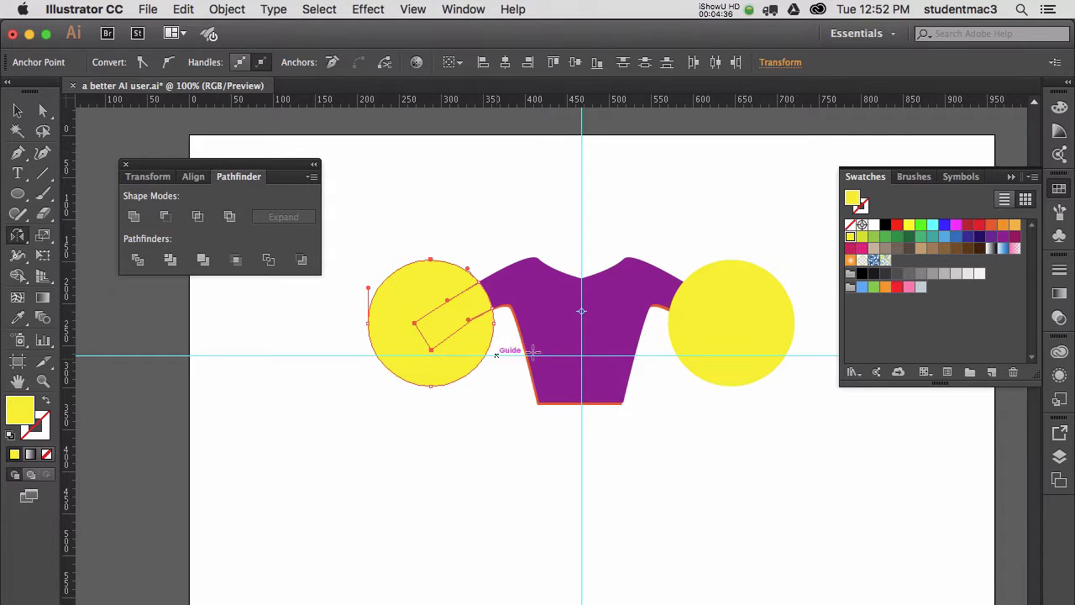
{"action": "key", "text": "Delete"}
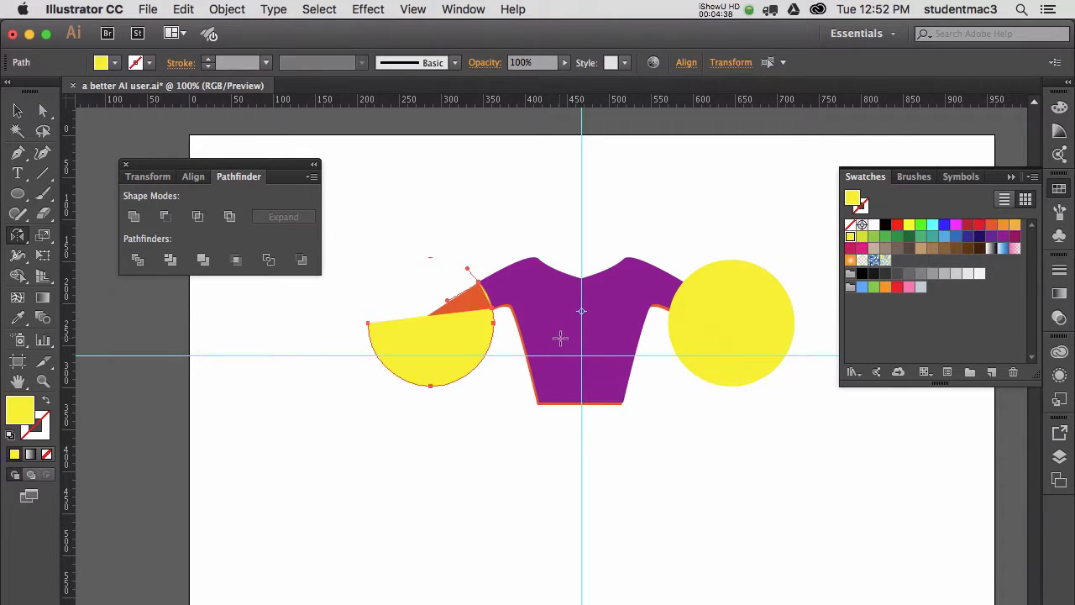
{"action": "key", "text": "Delete"}
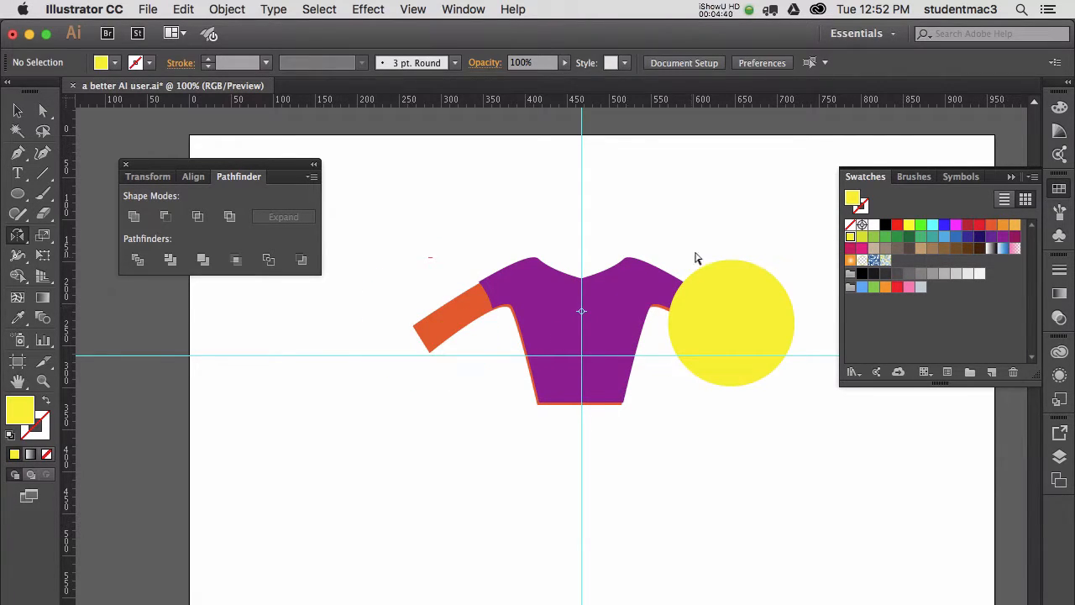
{"action": "left_click_drag", "start_coordinate": [699, 236], "coordinate": [783, 411]}
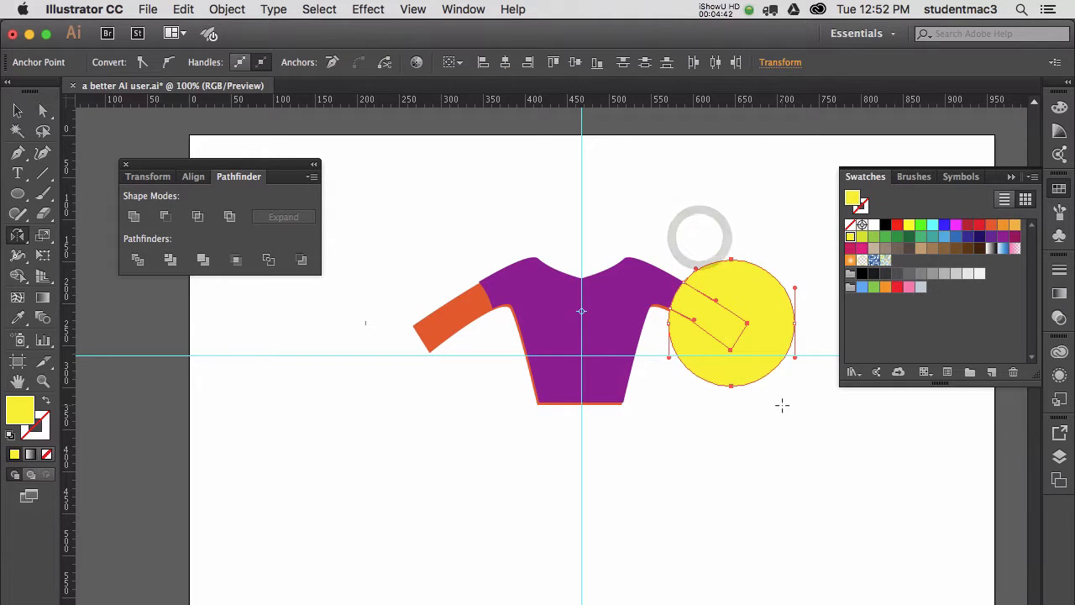
{"action": "key", "text": "Delete"}
{"action": "left_click", "coordinate": [782, 406]}
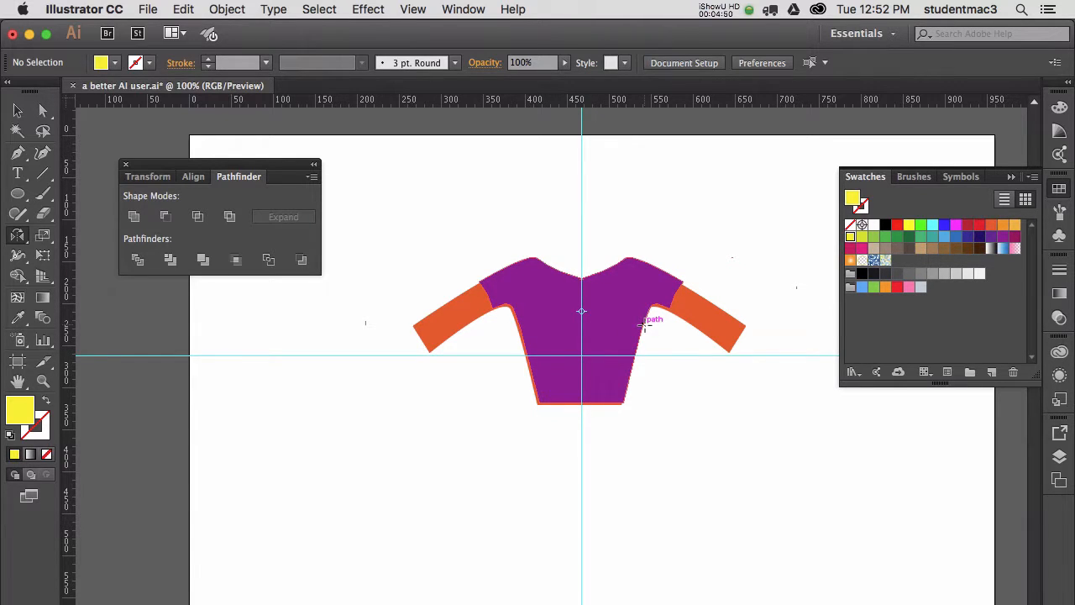
{"action": "key", "text": "super+s"}
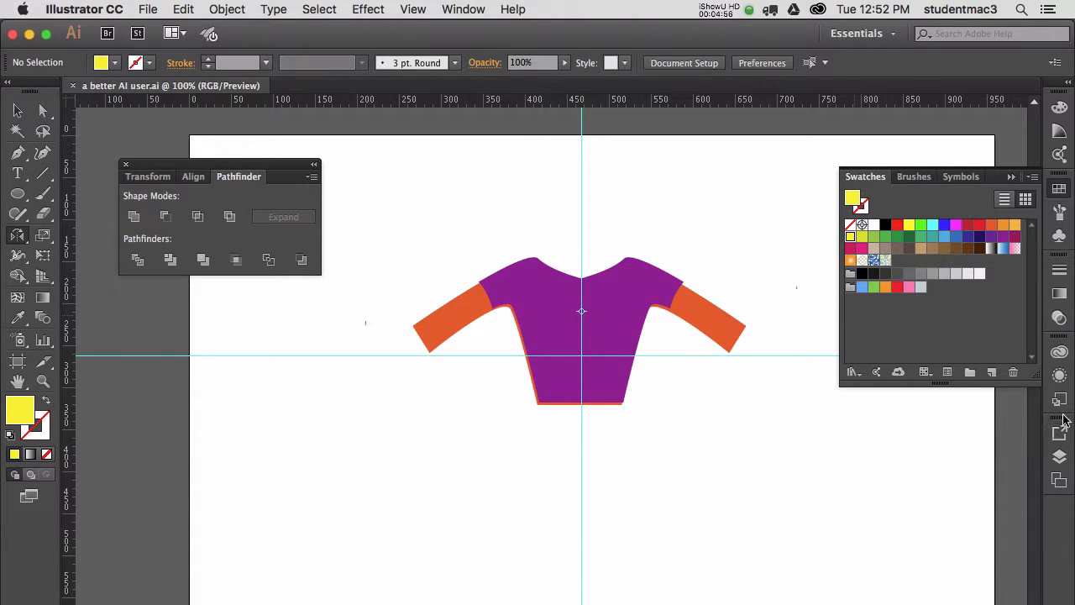
- Detach Layers from the dock as a floating panel and place it beside the shirt's lower right
{"action": "left_click", "coordinate": [1060, 456]}
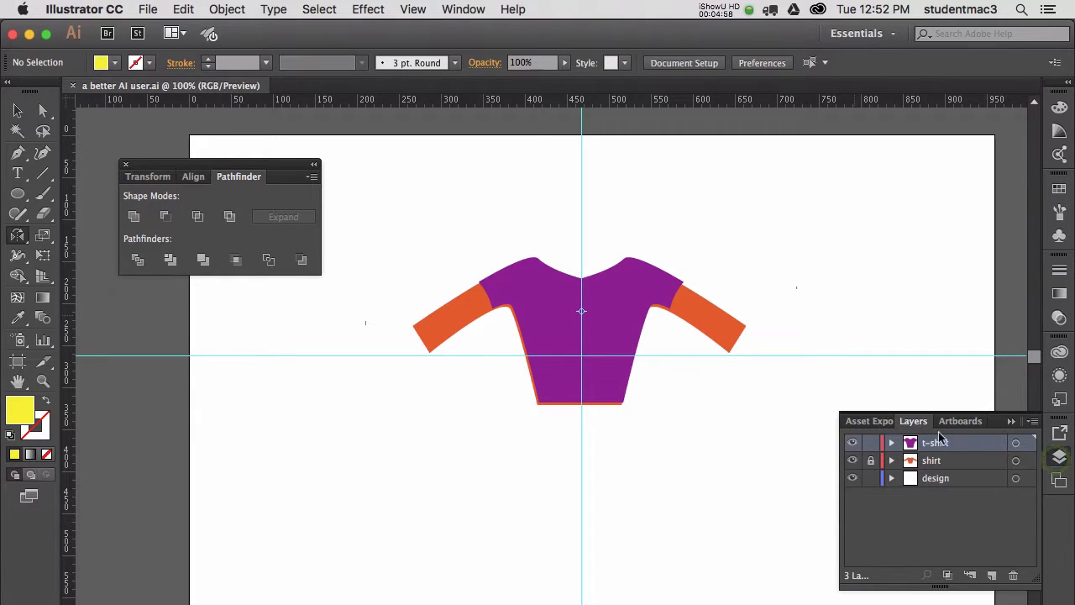
{"action": "left_click_drag", "start_coordinate": [918, 433], "coordinate": [774, 437]}
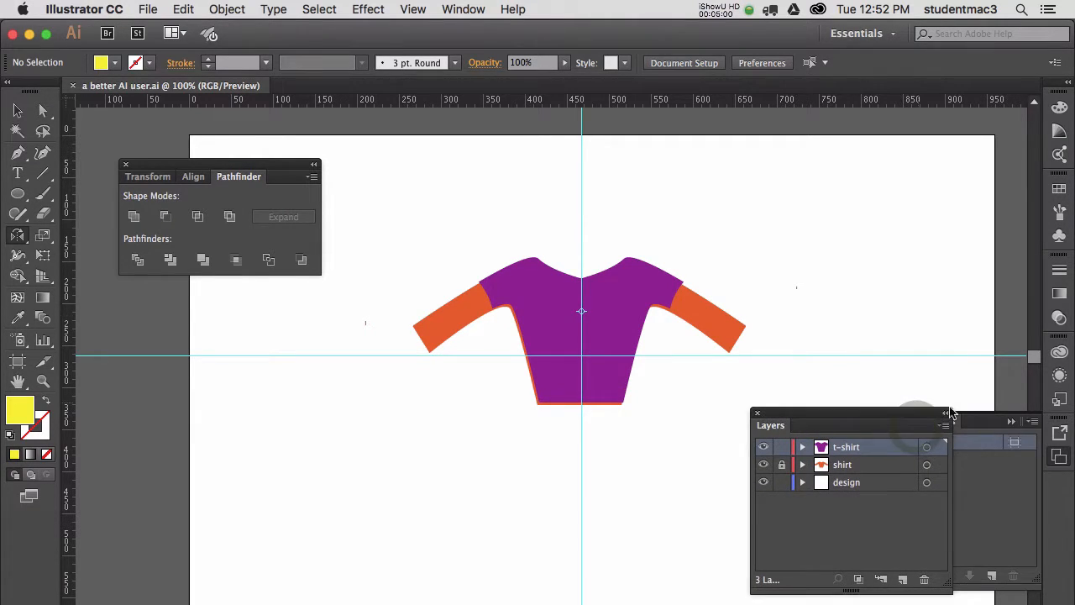
{"action": "left_click", "coordinate": [1059, 456]}
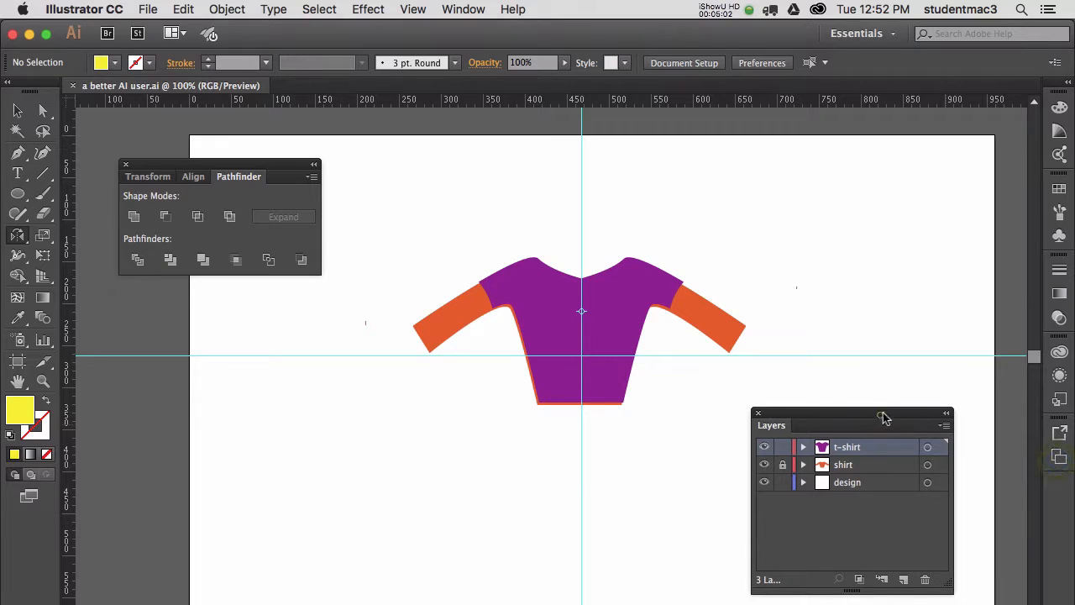
{"action": "left_click_drag", "start_coordinate": [882, 420], "coordinate": [946, 408]}
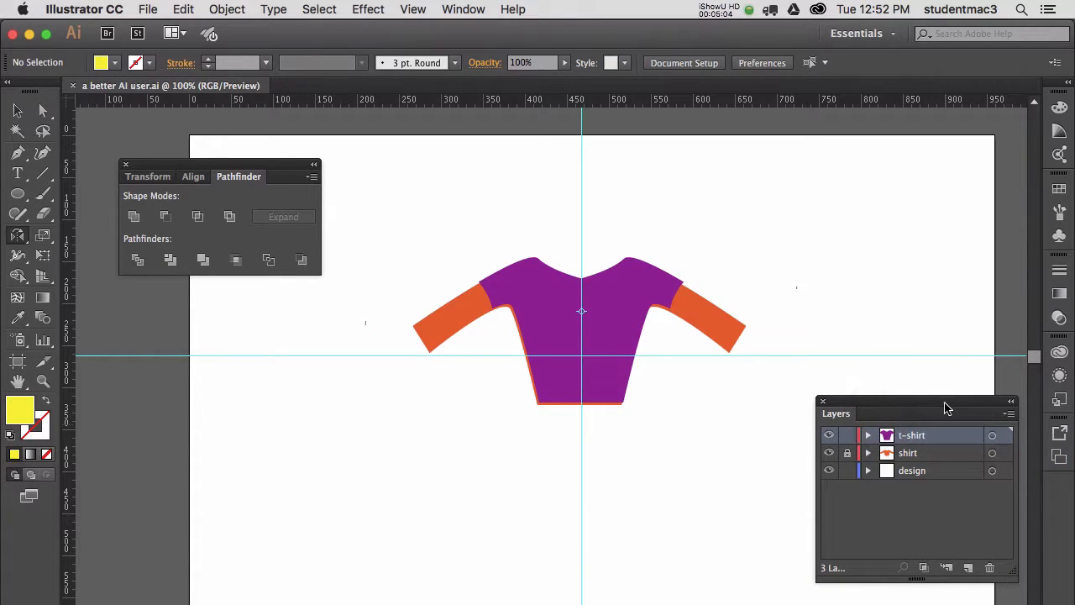
- Detach Swatches from the dock, place it above the floating Layers panel and collapse the Symbols and Brushes group
{"action": "left_click", "coordinate": [1059, 190]}
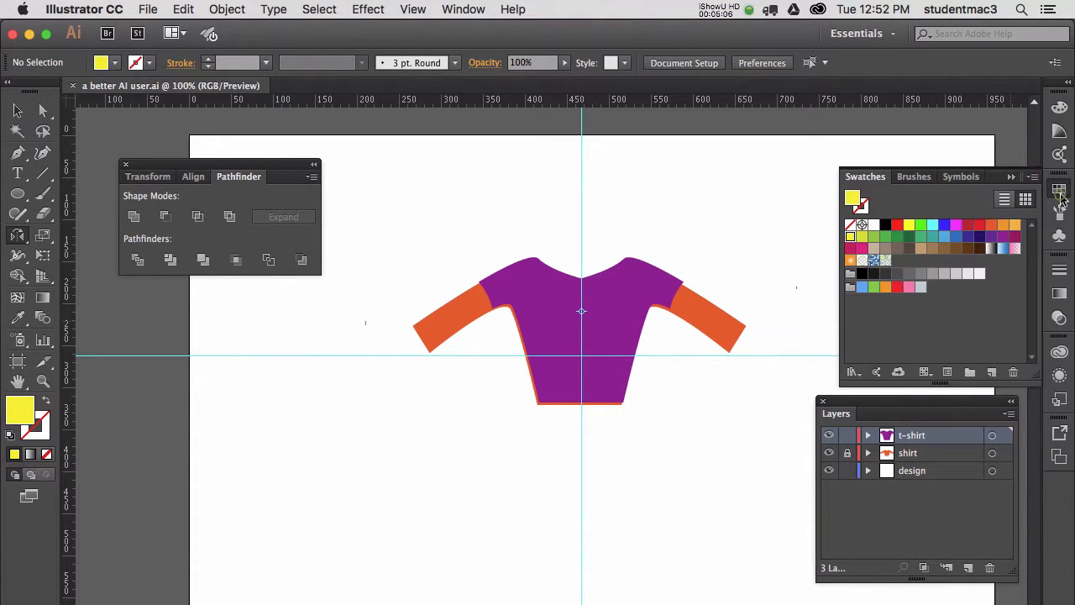
{"action": "left_click_drag", "start_coordinate": [866, 176], "coordinate": [773, 162]}
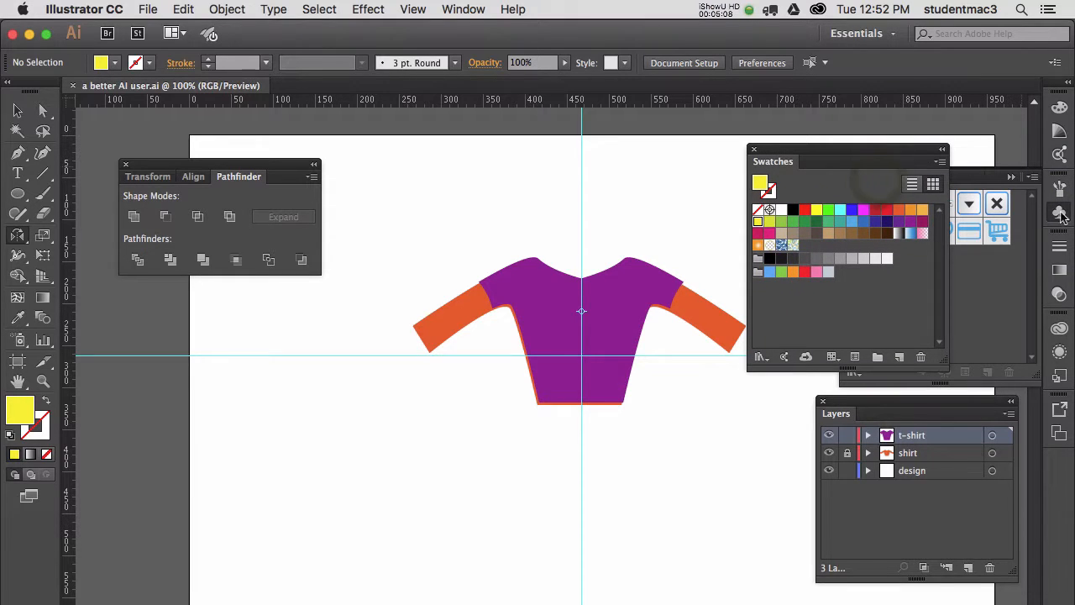
{"action": "left_click", "coordinate": [984, 178]}
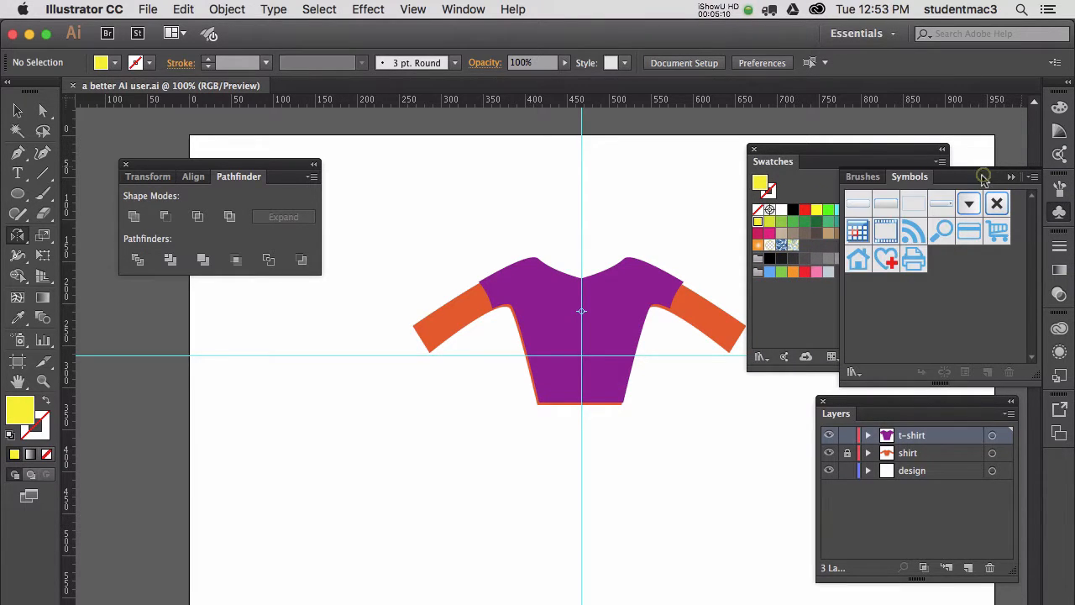
{"action": "left_click", "coordinate": [1060, 188]}
{"action": "left_click", "coordinate": [1060, 213]}
{"action": "left_click_drag", "start_coordinate": [870, 166], "coordinate": [931, 145]}
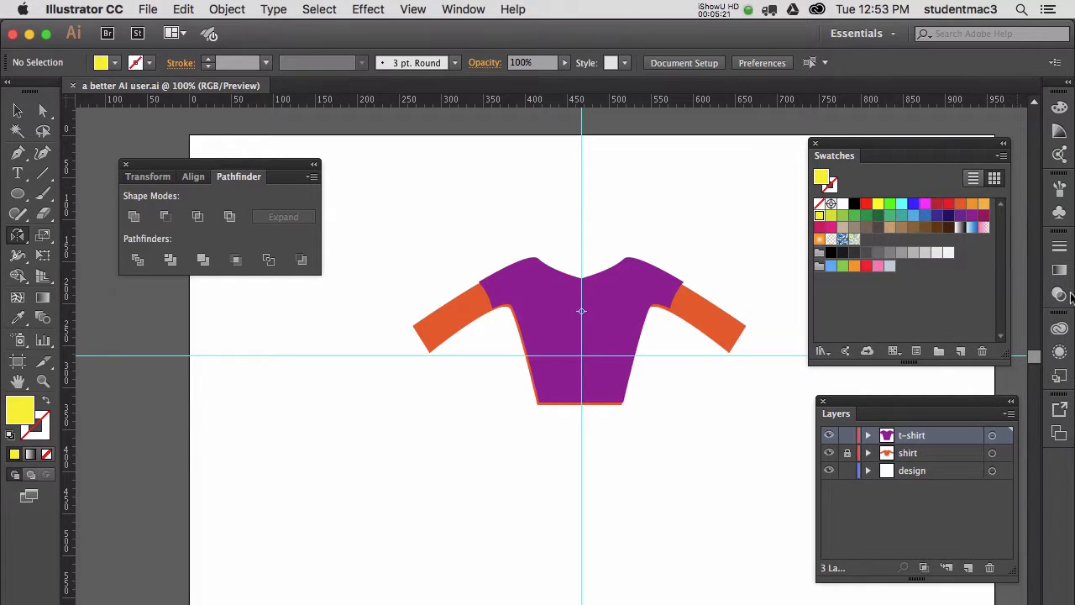
- Duplicate the t-shirt layer, lock the original t-shirt layer and make the copy the active layer
{"action": "left_click_drag", "start_coordinate": [933, 435], "coordinate": [967, 569]}
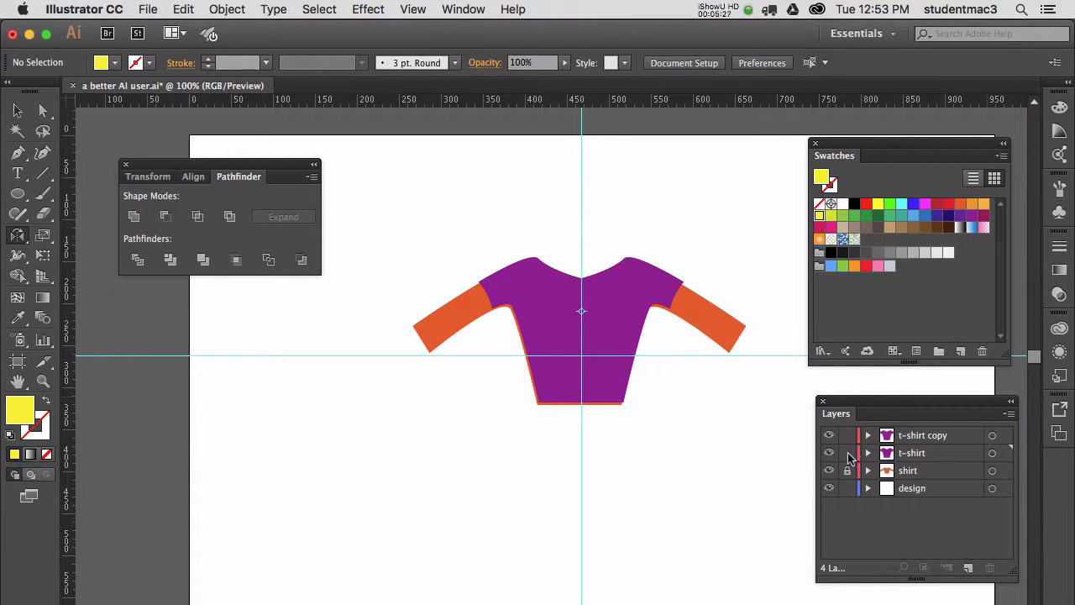
{"action": "left_click", "coordinate": [847, 453]}
{"action": "left_click", "coordinate": [924, 435]}
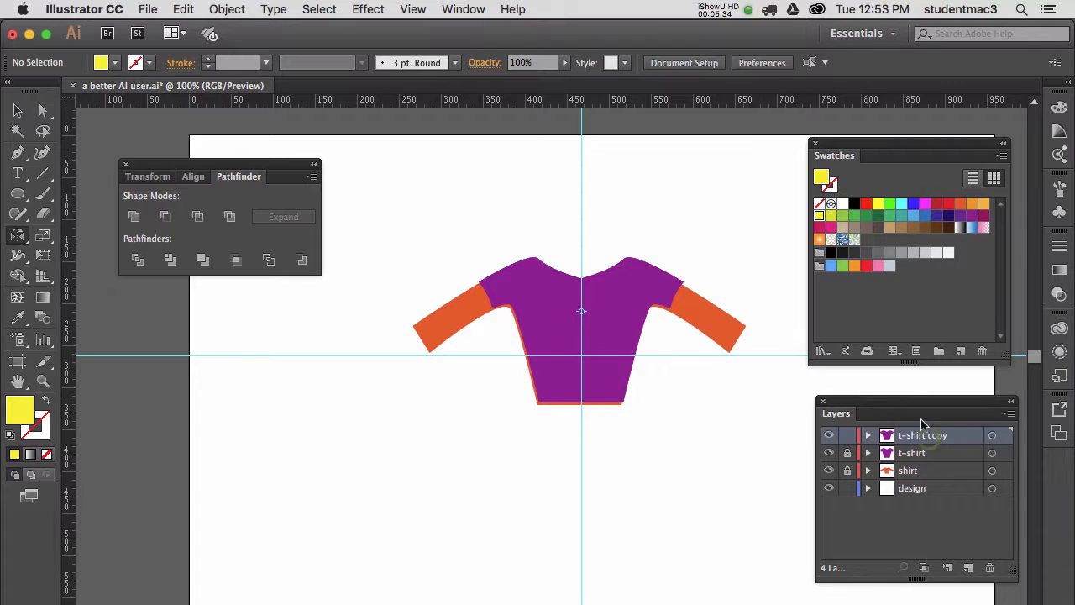
- Fill the shirt on the t-shirt copy layer with the yellow-green swatch
{"action": "left_click", "coordinate": [831, 216]}
{"action": "left_click", "coordinate": [625, 279]}
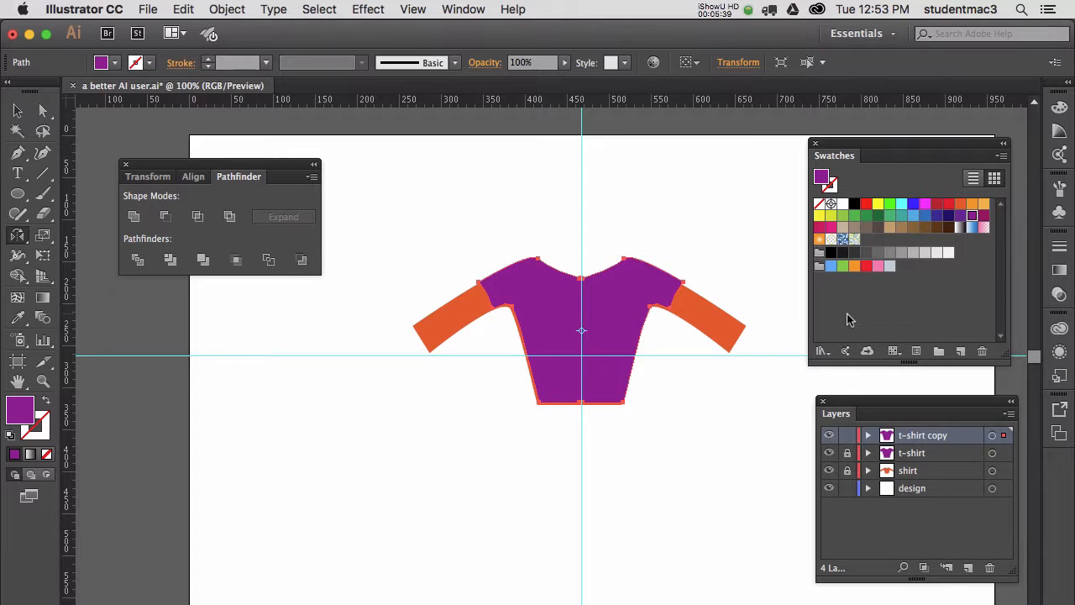
{"action": "left_click", "coordinate": [699, 269]}
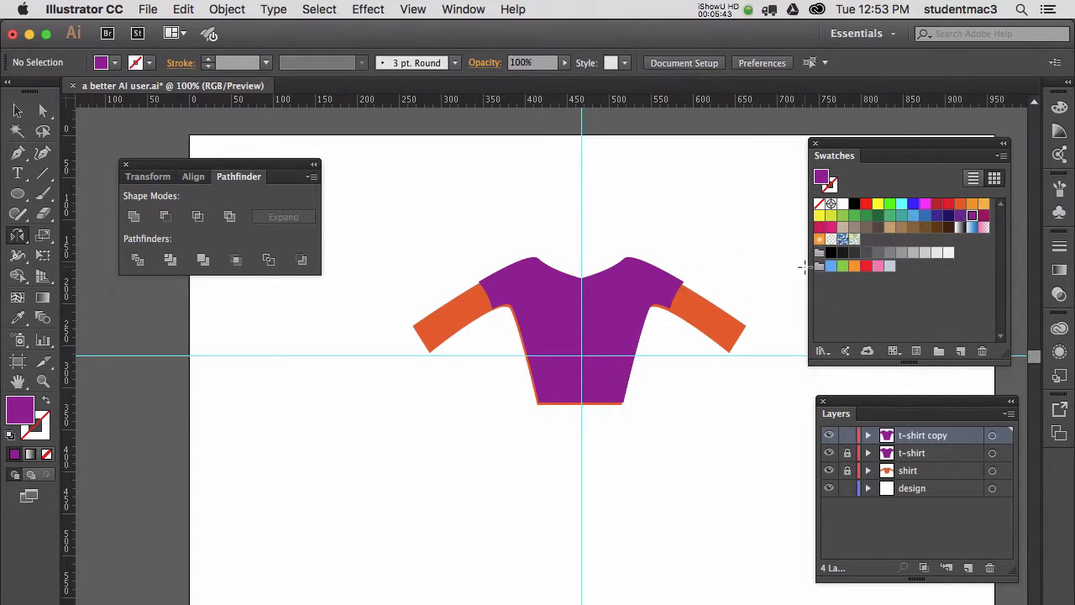
{"action": "left_click", "coordinate": [632, 293]}
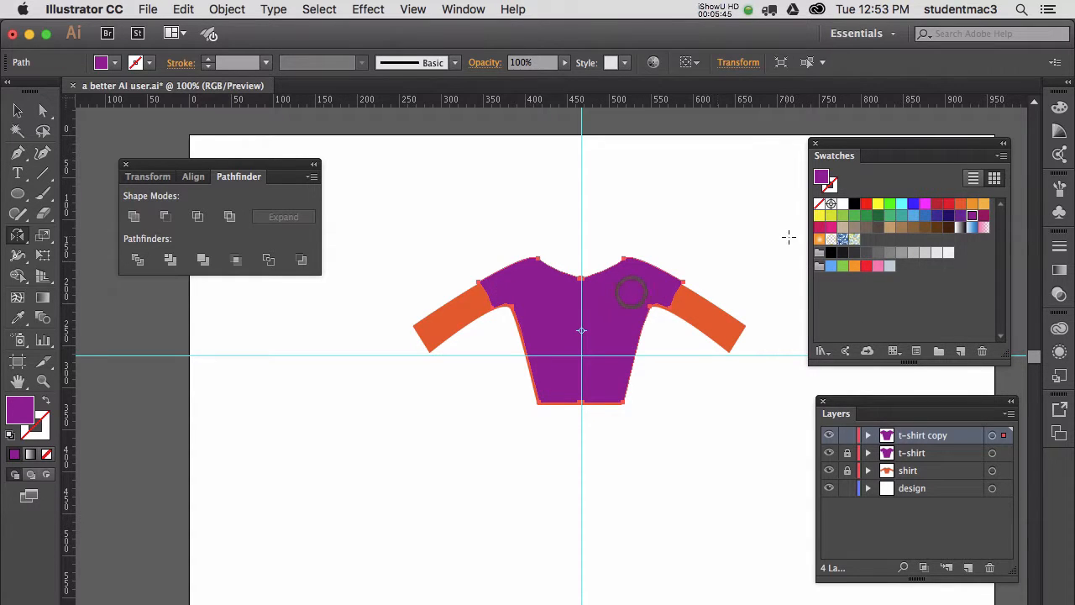
{"action": "left_click", "coordinate": [831, 216]}
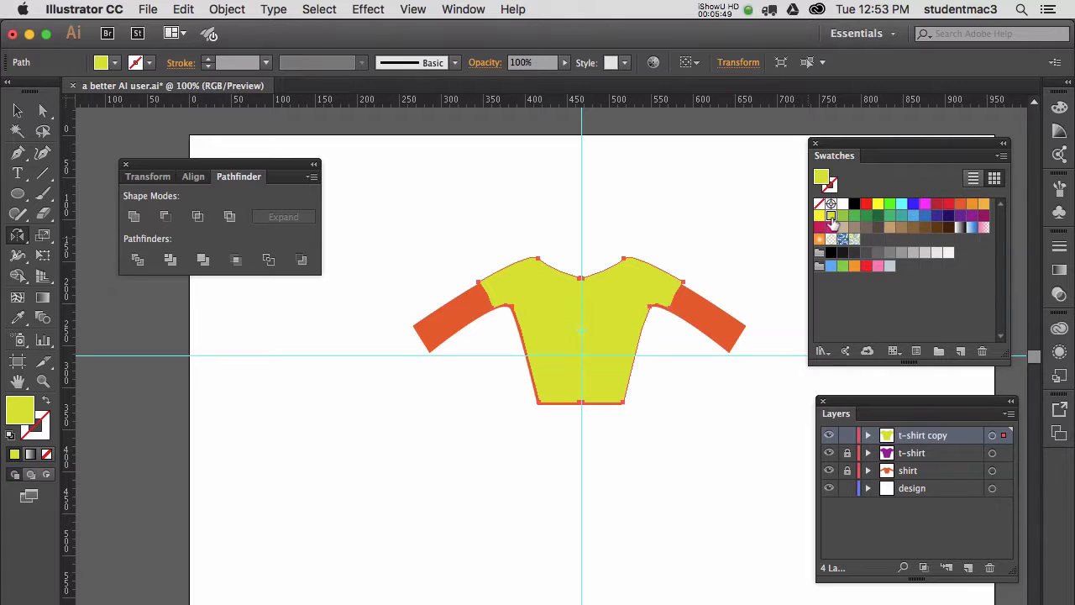
- With nothing selected, set the fill to magenta and draw a tall ellipse centred on the vertical guide, overlapping the shirt's neckline
{"action": "key", "text": "l"}
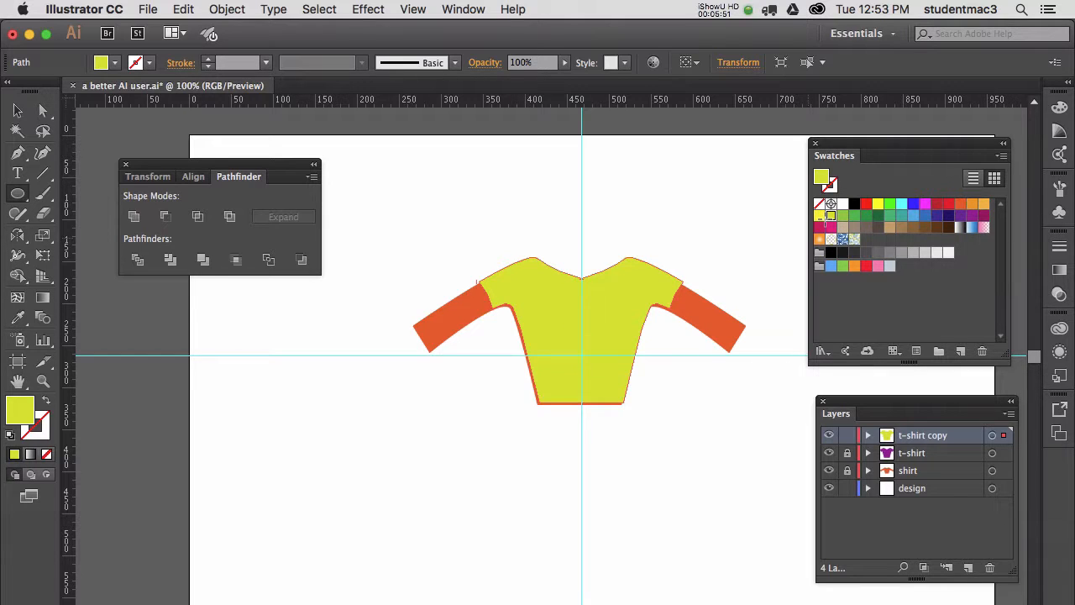
{"action": "left_click", "coordinate": [912, 208]}
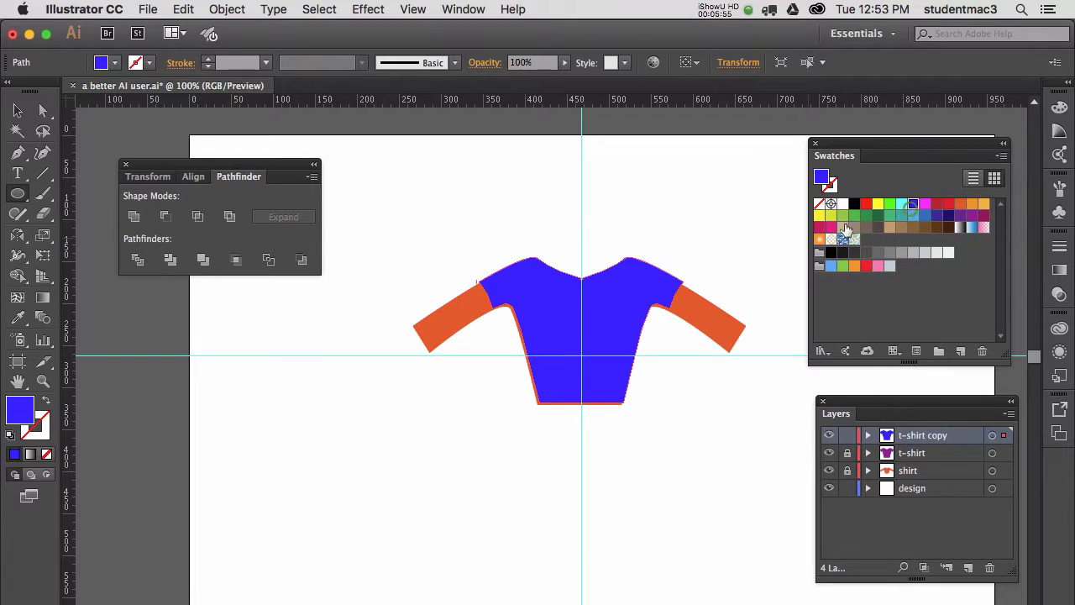
{"action": "key", "text": "super+z"}
{"action": "left_click", "coordinate": [631, 238]}
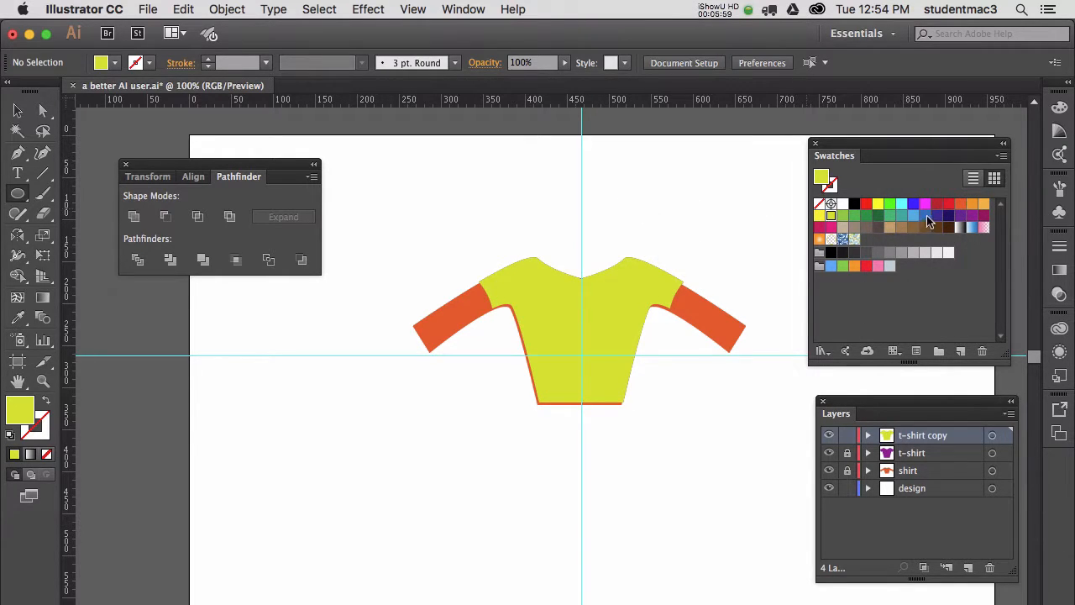
{"action": "left_click", "coordinate": [926, 206]}
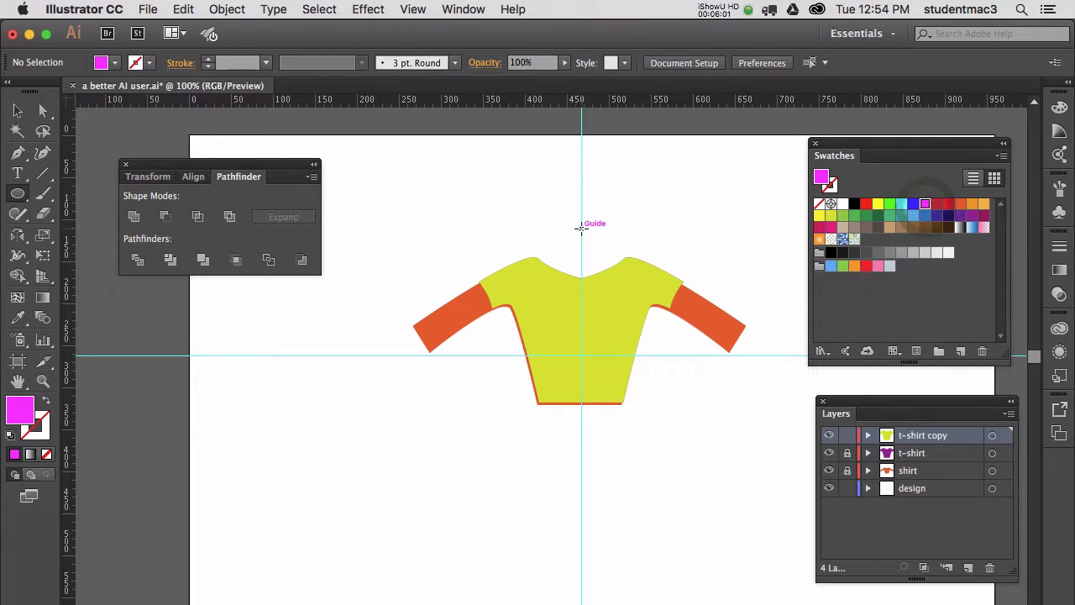
{"action": "left_click_drag", "start_coordinate": [581, 227], "coordinate": [634, 329]}
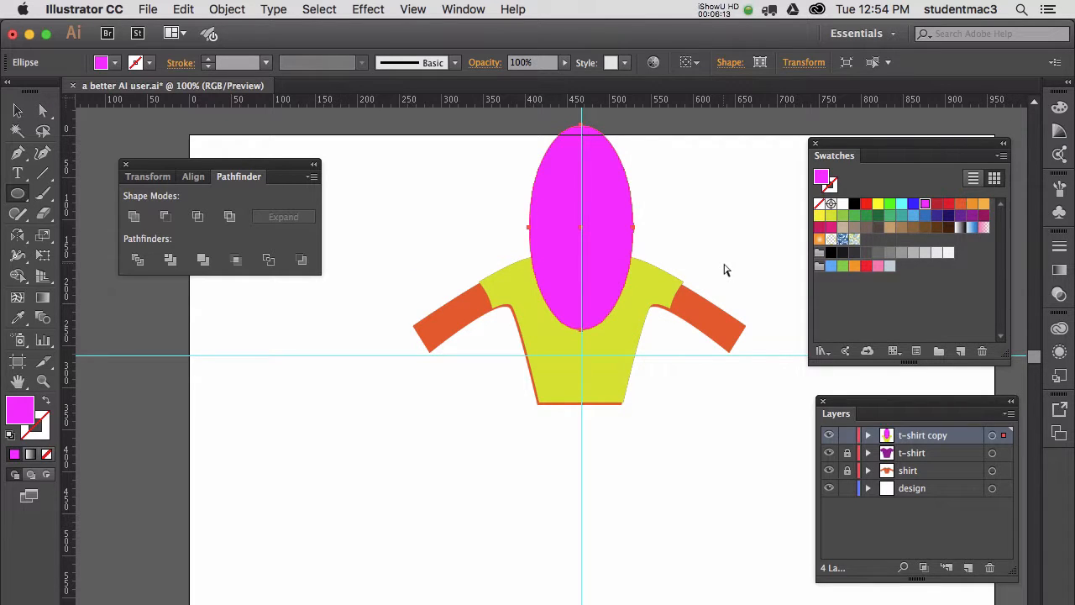
- Divide the ellipse and yellow-green shirt with Pathfinder and delete the ellipse pieces to cut a scooped neckline
{"action": "key", "text": "super+a"}
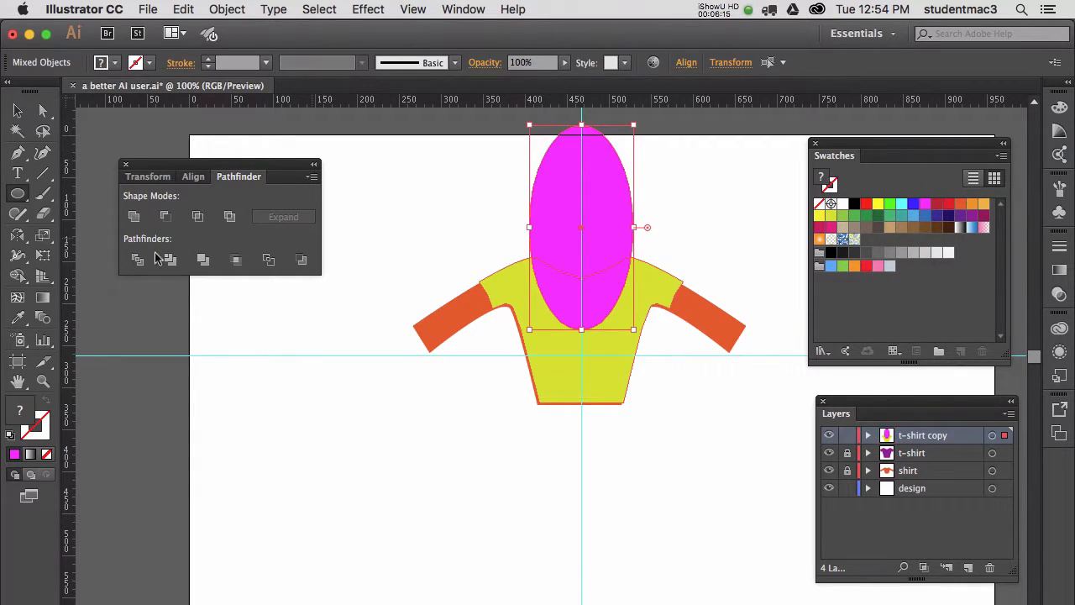
{"action": "left_click", "coordinate": [139, 263]}
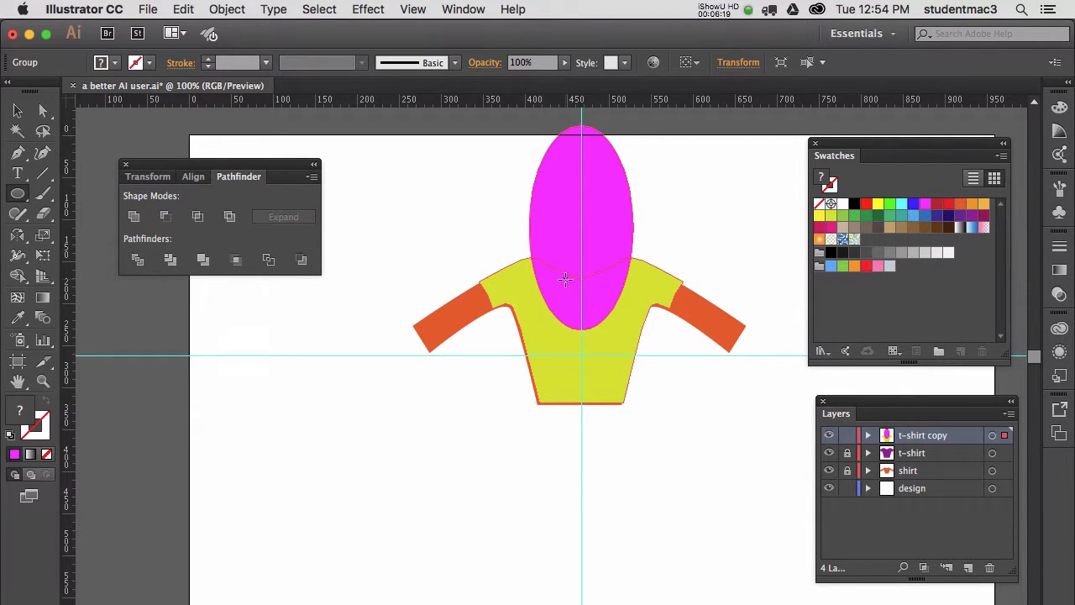
{"action": "left_click_drag", "start_coordinate": [584, 273], "coordinate": [584, 315]}
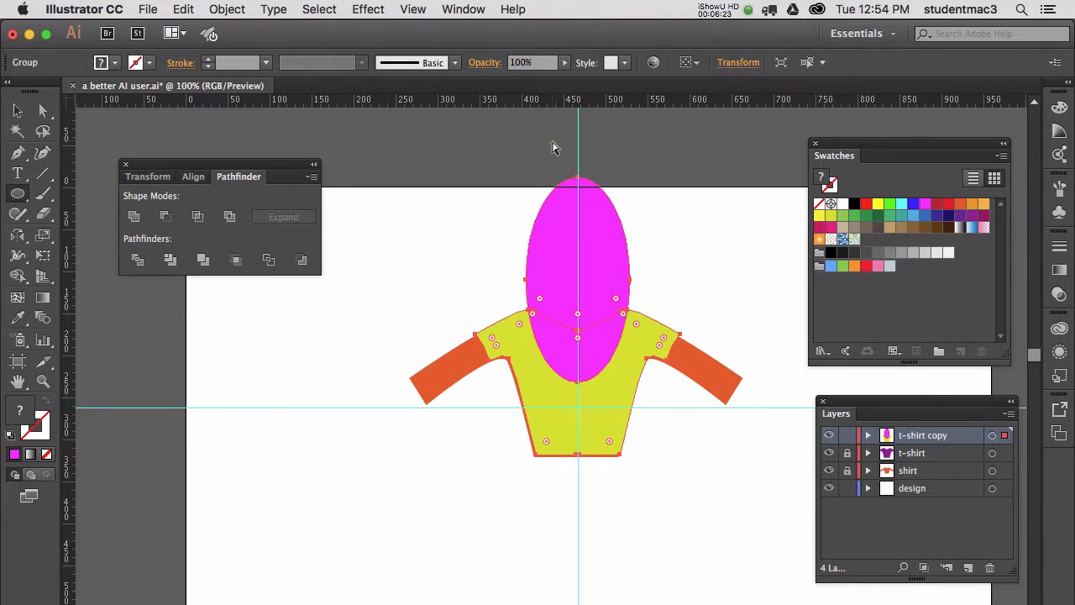
{"action": "left_click_drag", "start_coordinate": [552, 142], "coordinate": [601, 335]}
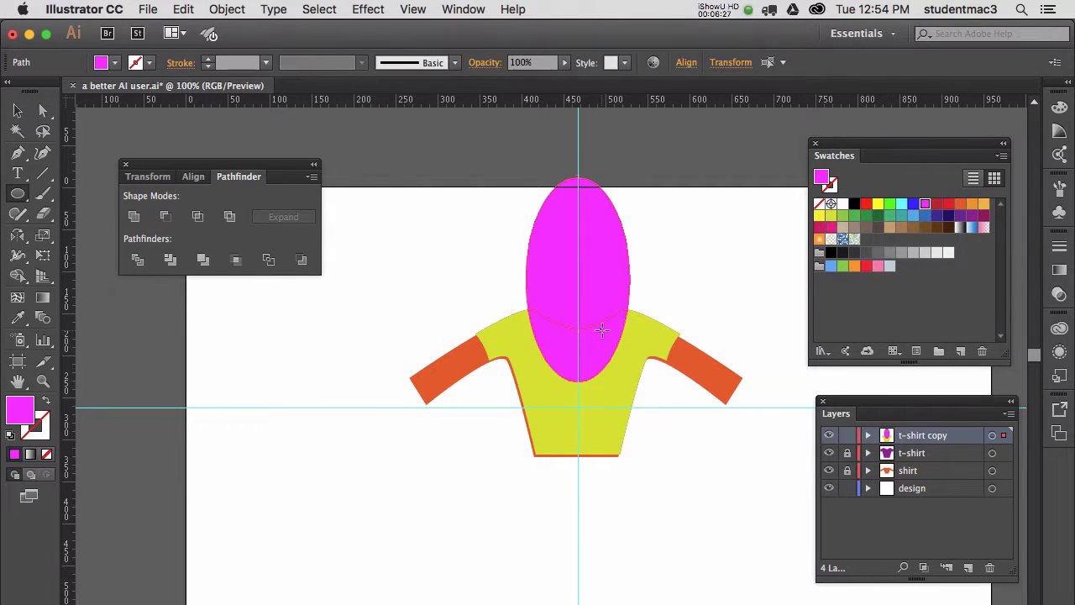
{"action": "key", "text": "BackSpace"}
{"action": "key", "text": "BackSpace"}
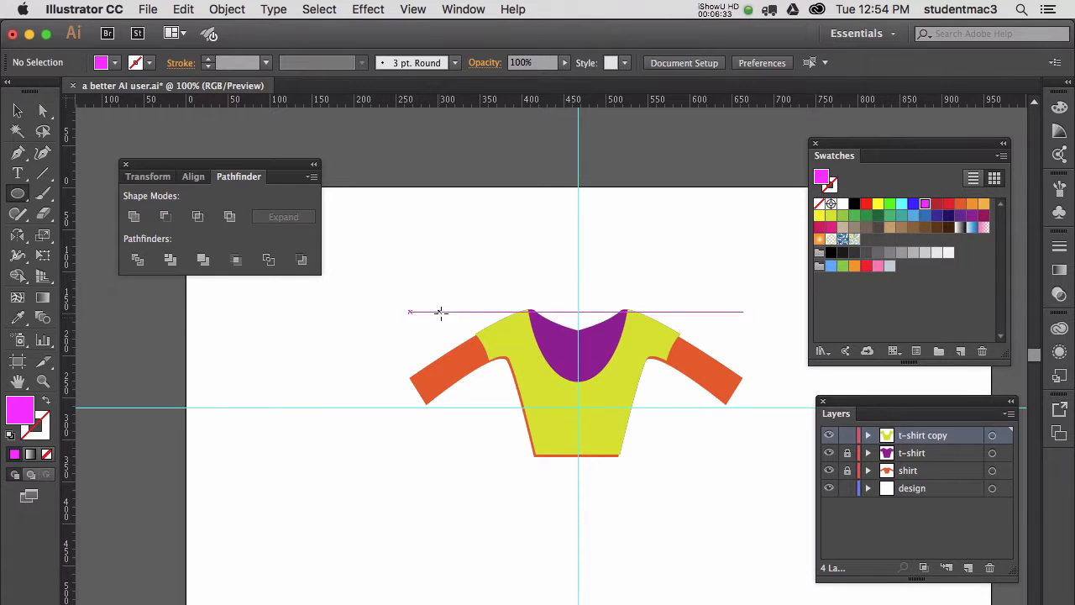
- Try deleting only the top anchor point of a test ellipse of about 150 by 208 px beside the shirt, and remove the remaining half
{"action": "left_click_drag", "start_coordinate": [251, 370], "coordinate": [375, 543]}
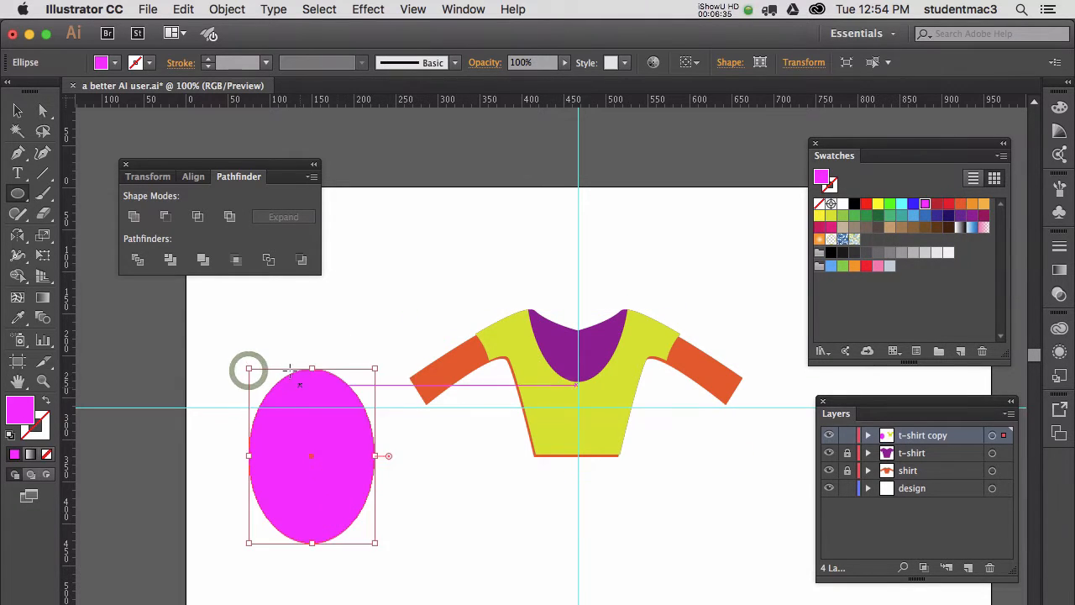
{"action": "left_click_drag", "start_coordinate": [326, 397], "coordinate": [327, 397]}
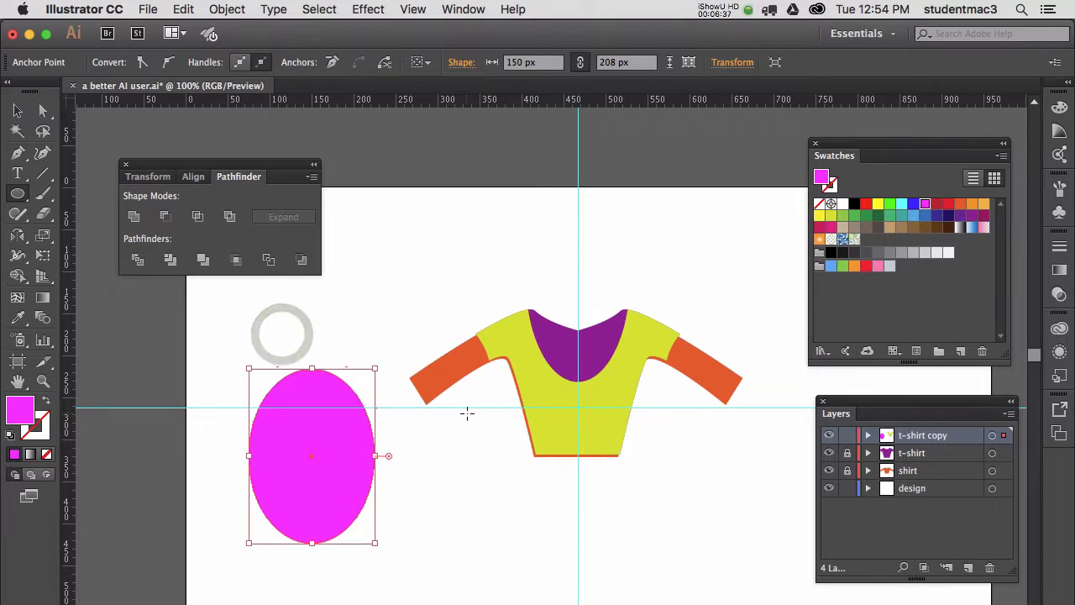
{"action": "key", "text": "BackSpace"}
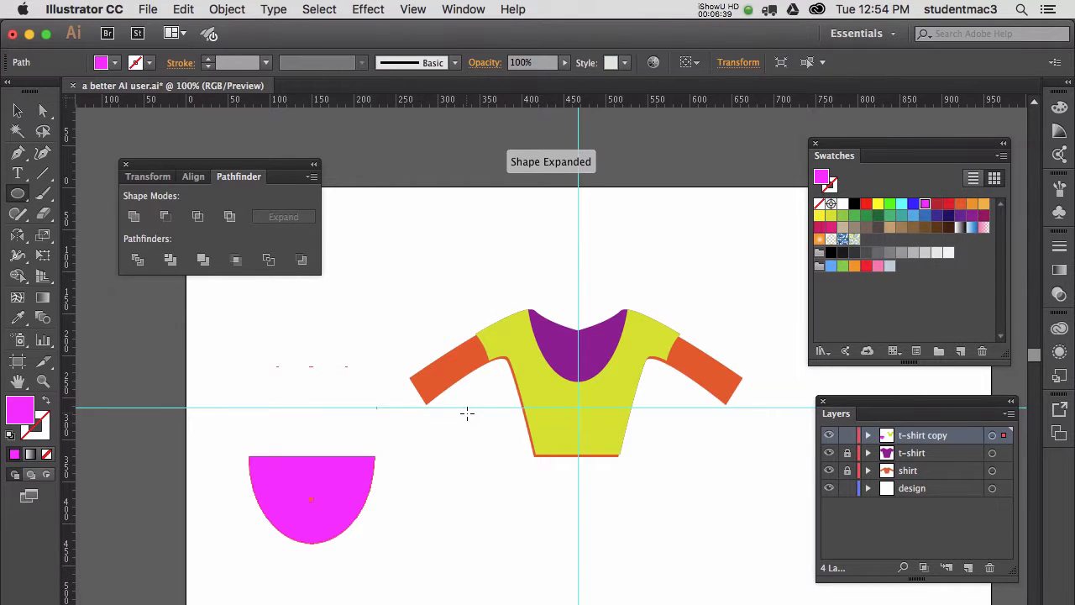
{"action": "key", "text": "Delete"}
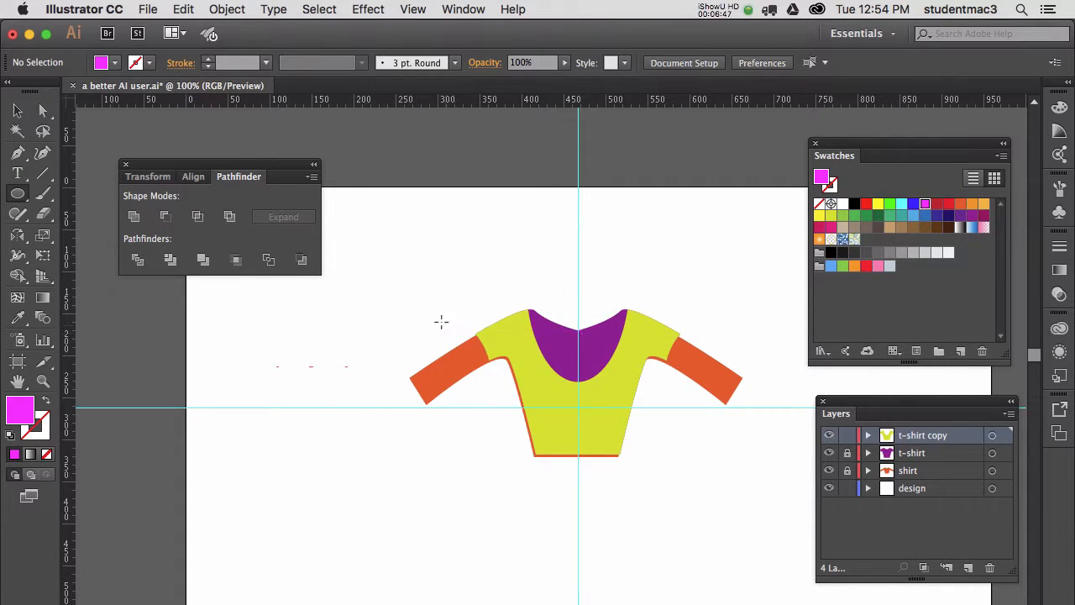
- Draw a magenta ellipse over the shirt's left sleeve and reflect a copy across the vertical guide onto the right sleeve
{"action": "left_click_drag", "start_coordinate": [398, 283], "coordinate": [520, 421]}
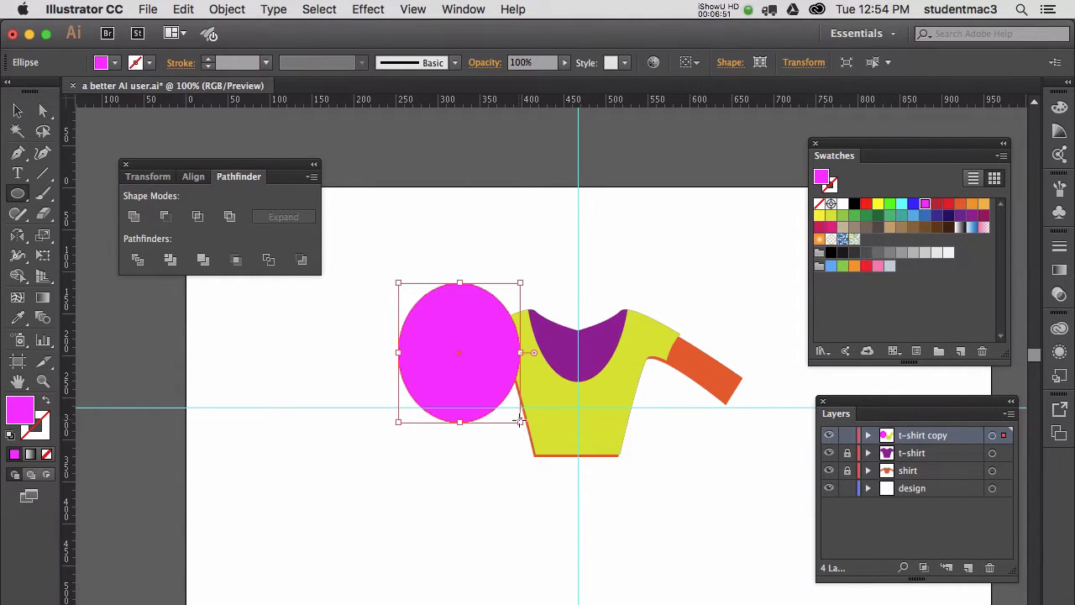
{"action": "key", "text": "r"}
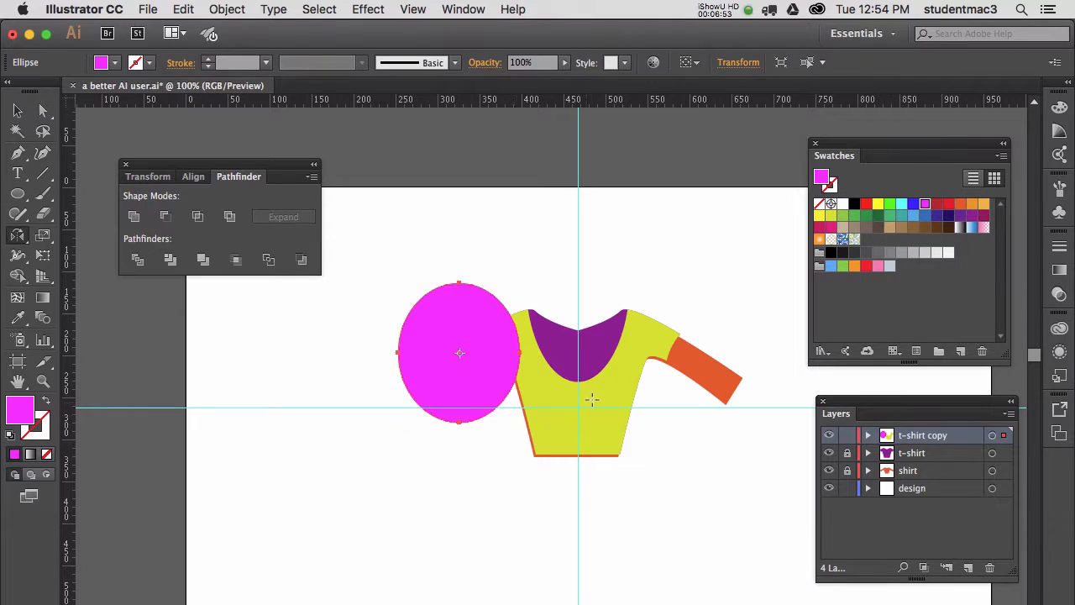
{"action": "left_click", "coordinate": [579, 372]}
{"action": "left_click_drag", "start_coordinate": [497, 368], "coordinate": [686, 376]}
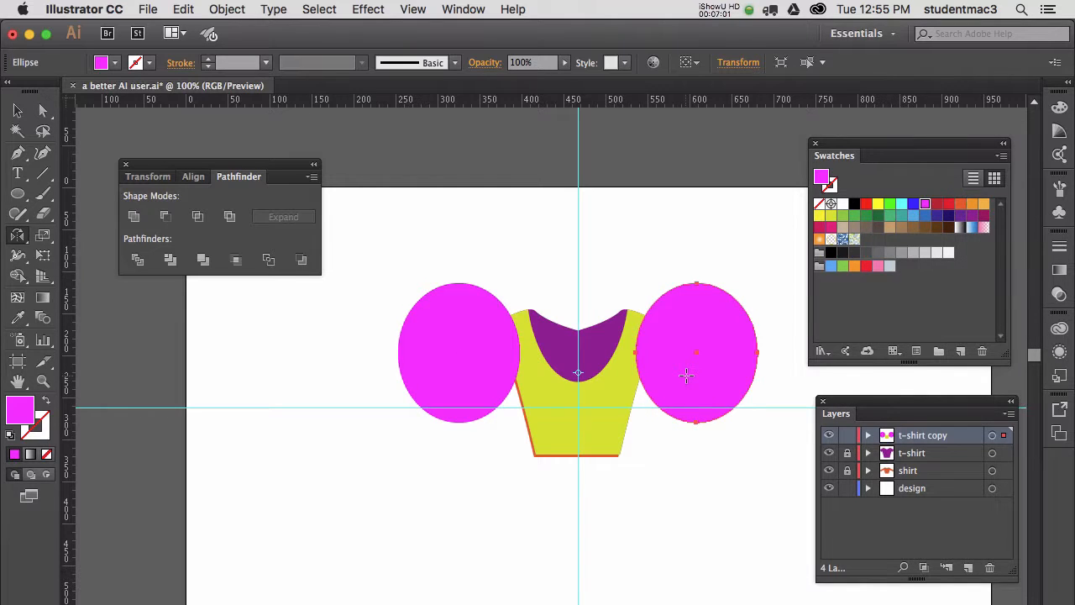
- Divide all unlocked artwork with Pathfinder and delete the ellipse and yellow-green sleeve pieces on the shirt's left side
{"action": "left_click", "coordinate": [322, 9]}
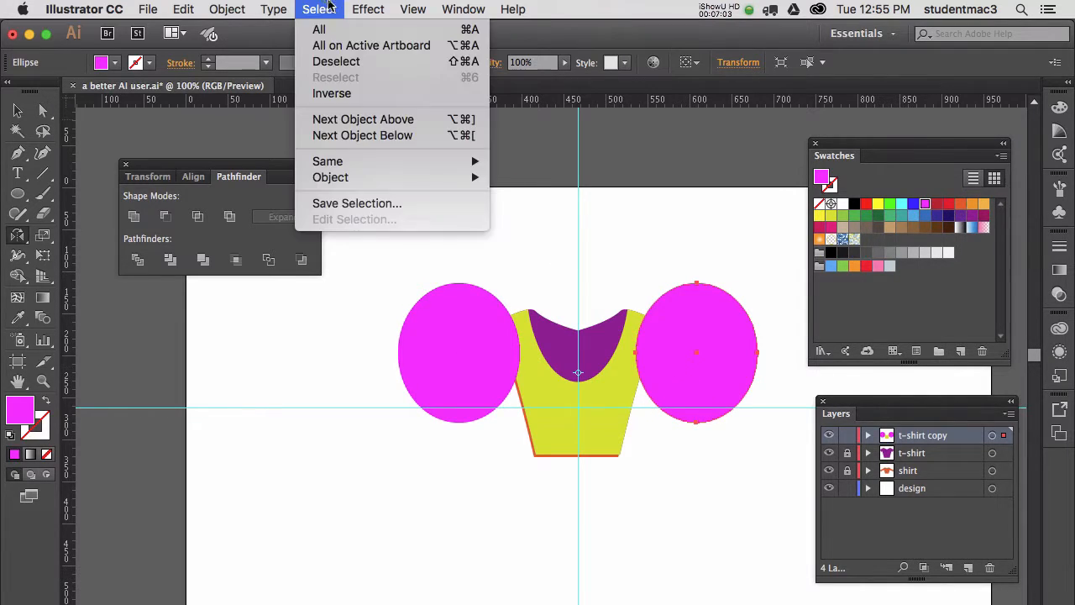
{"action": "left_click", "coordinate": [322, 30]}
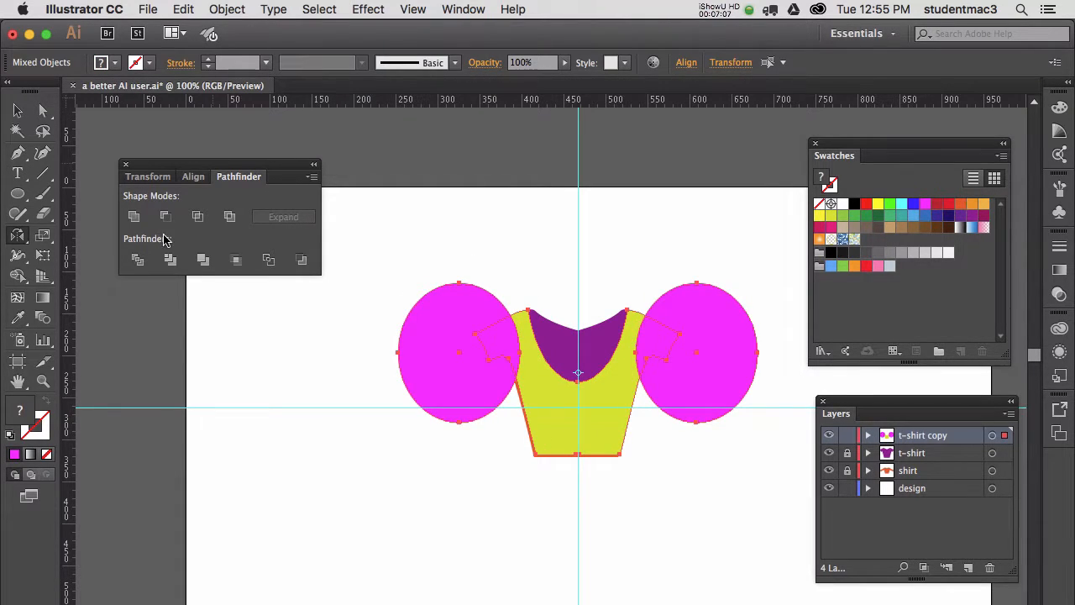
{"action": "left_click", "coordinate": [135, 261]}
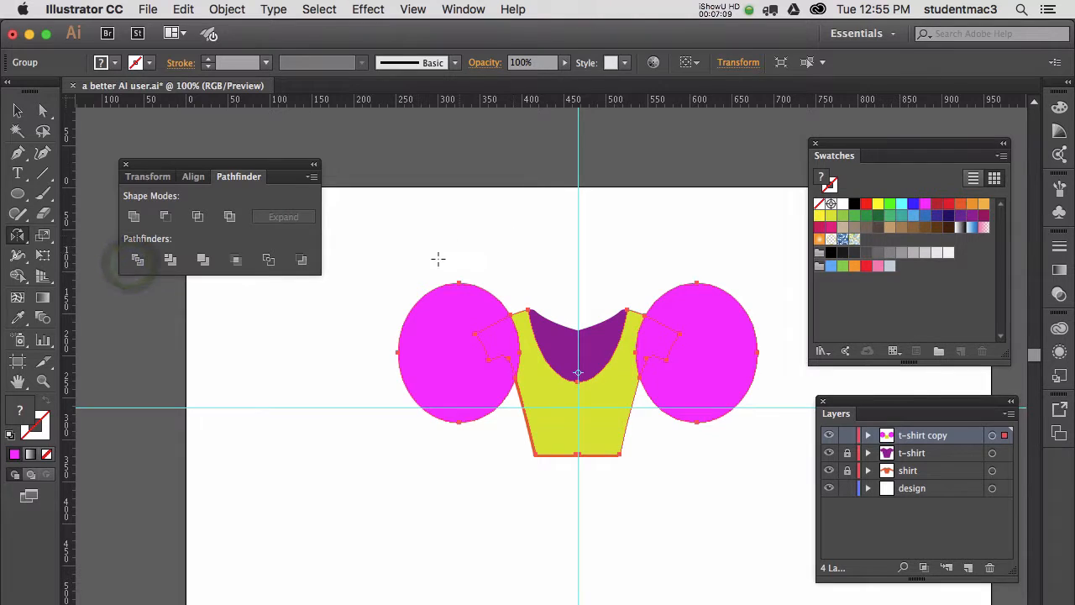
{"action": "left_click_drag", "start_coordinate": [405, 266], "coordinate": [499, 367]}
{"action": "key", "text": "Delete"}
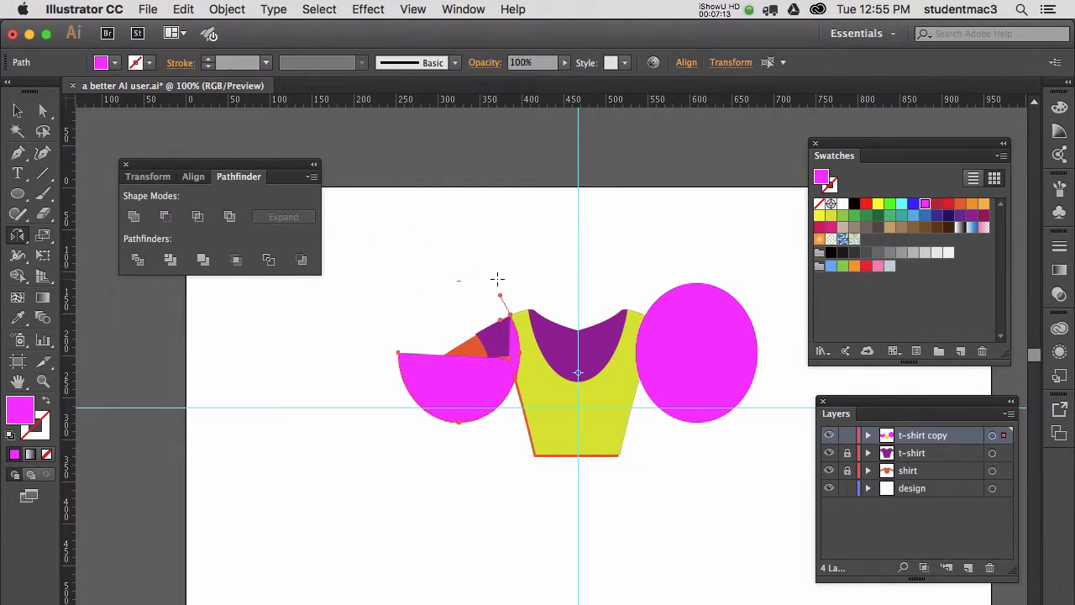
{"action": "key", "text": "Delete"}
- Delete the divided ellipse and yellow-green sleeve pieces on the shirt's right side
{"action": "left_click_drag", "start_coordinate": [654, 255], "coordinate": [747, 369]}
{"action": "left_click", "coordinate": [626, 302]}
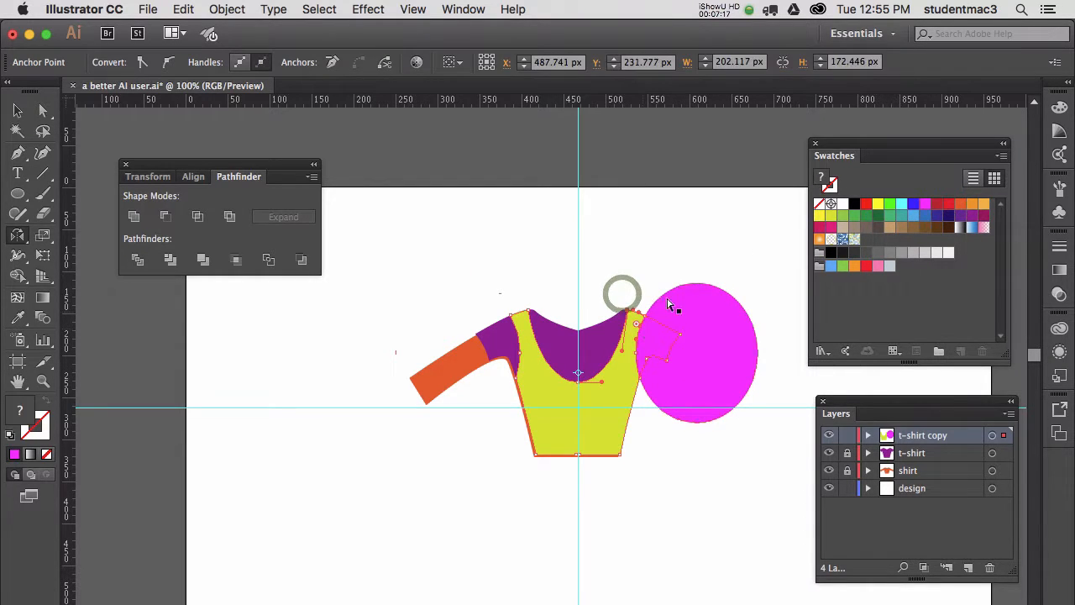
{"action": "left_click_drag", "start_coordinate": [664, 254], "coordinate": [711, 370]}
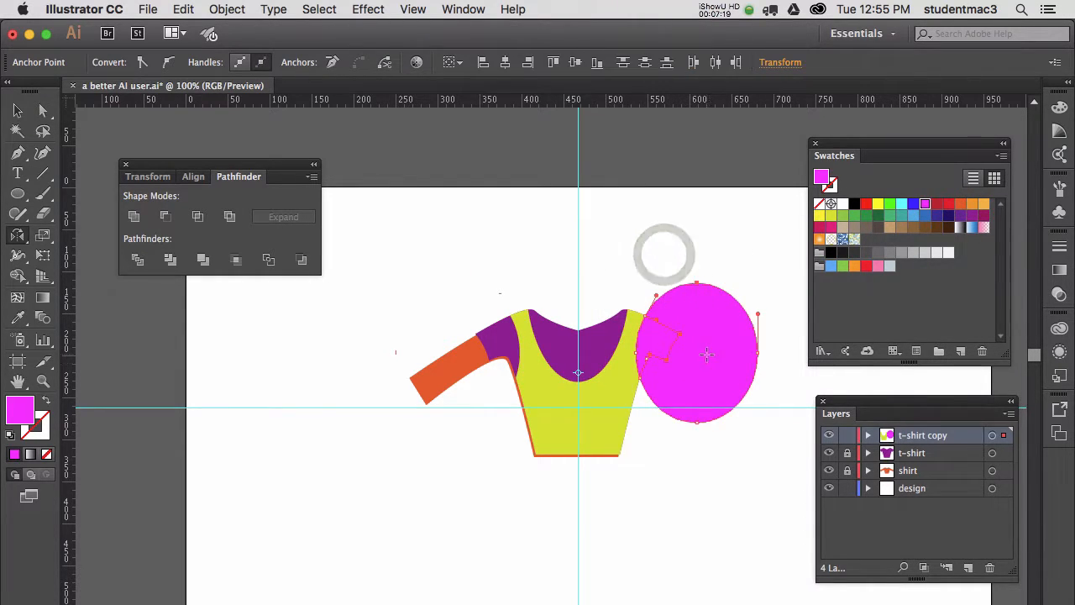
{"action": "key", "text": "Delete"}
{"action": "key", "text": "Delete"}
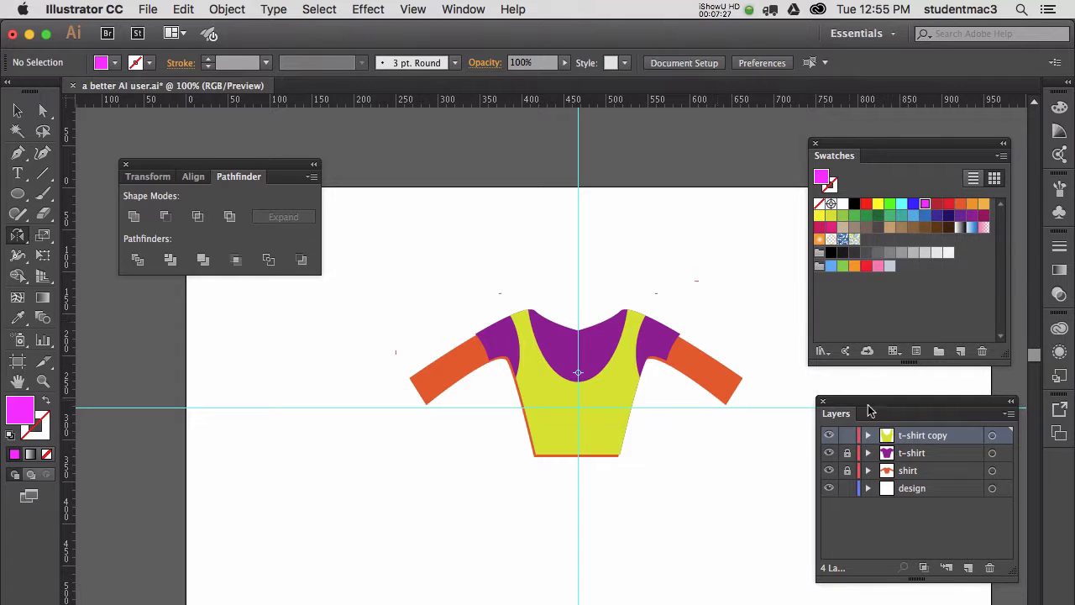
- Duplicate the t-shirt copy layer and rename the original t-shirt copy as "tank top"
{"action": "left_click_drag", "start_coordinate": [931, 441], "coordinate": [970, 571]}
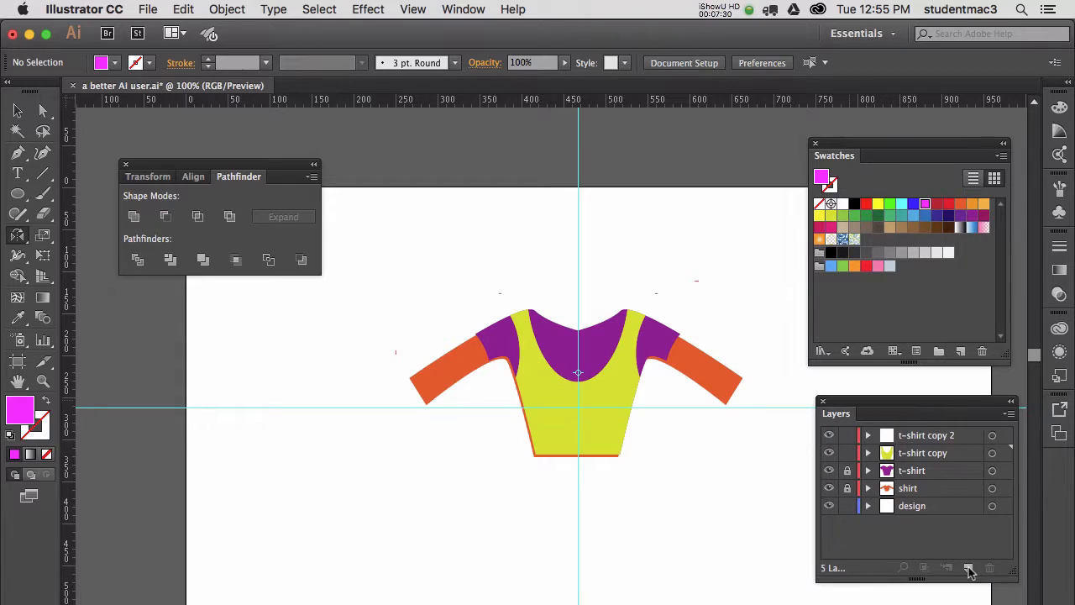
{"action": "double_click", "coordinate": [922, 453]}
{"action": "type", "text": "tank top"}
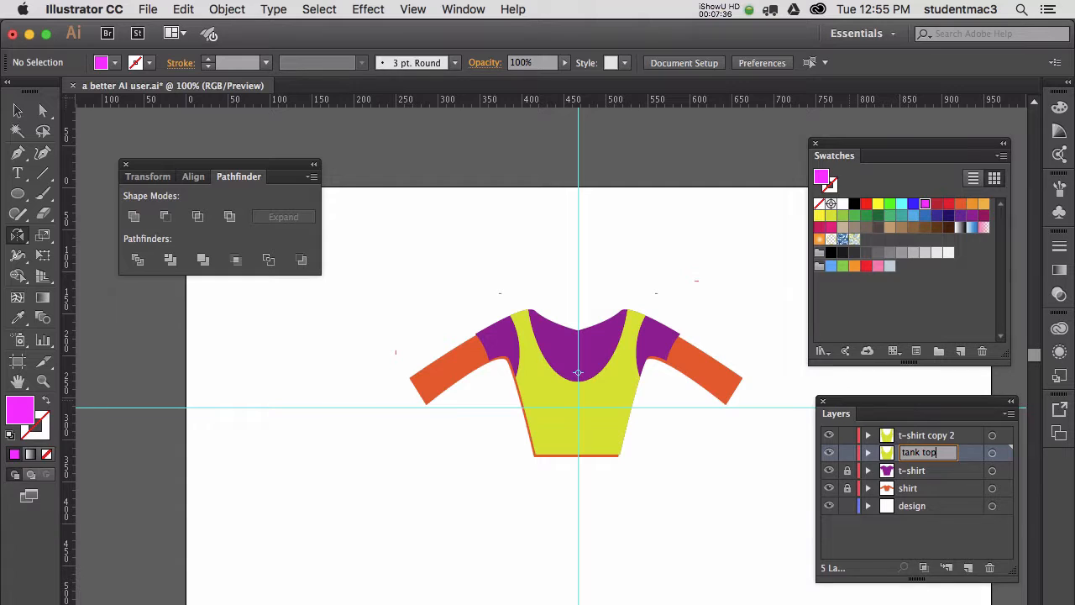
{"action": "key", "text": "Return"}
- Rename the t-shirt copy 2 layer as "tank top dress"
{"action": "double_click", "coordinate": [924, 436]}
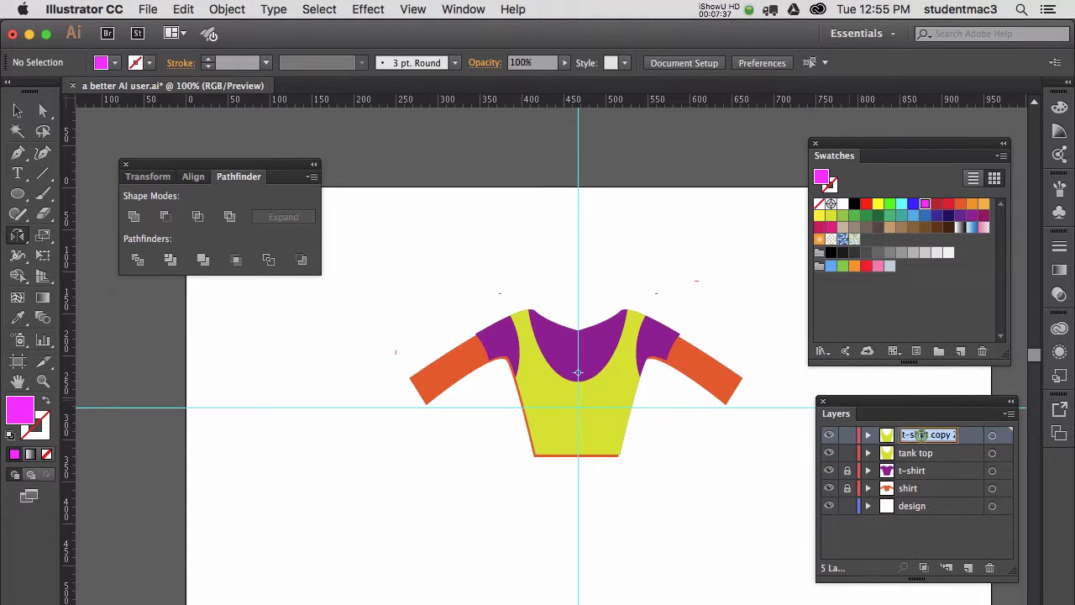
{"action": "type", "text": "tan"}
{"action": "type", "text": "k top dress"}
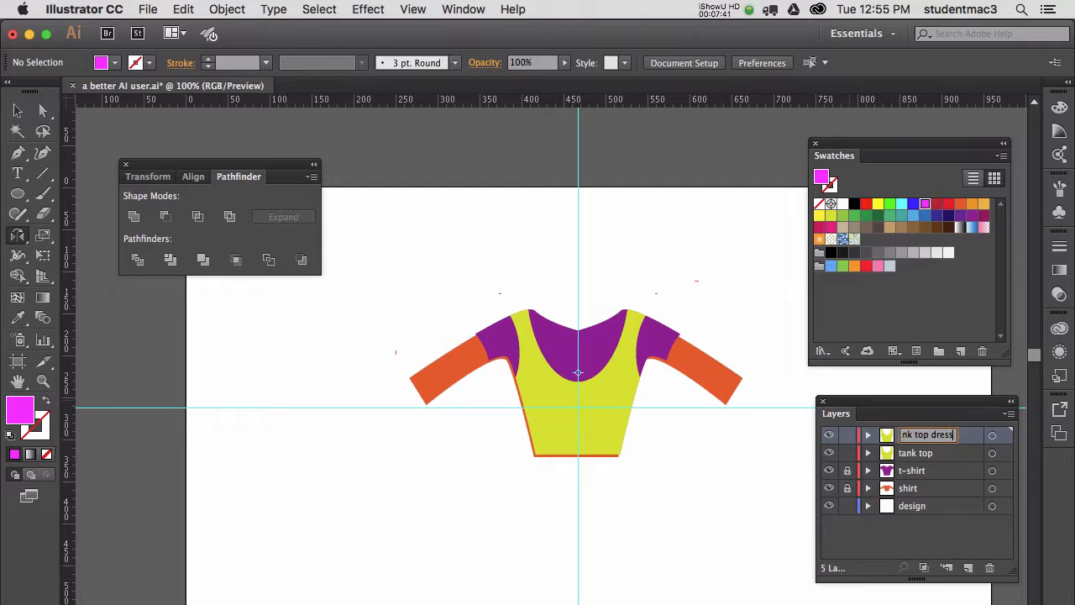
{"action": "key", "text": "Return"}
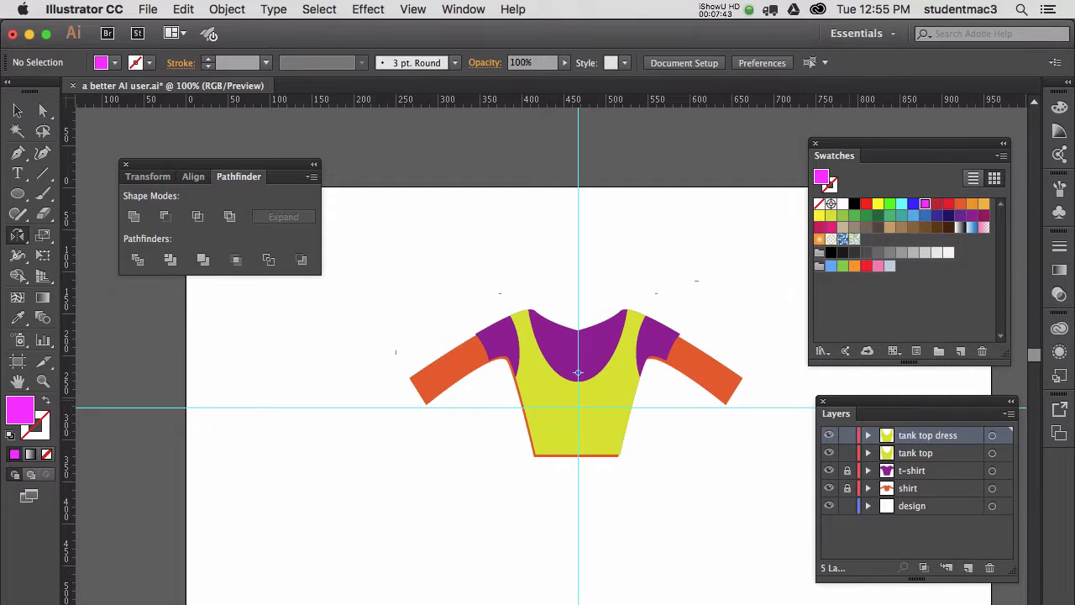
- Save the file and lock the tank top layer
{"action": "key", "text": "super+s"}
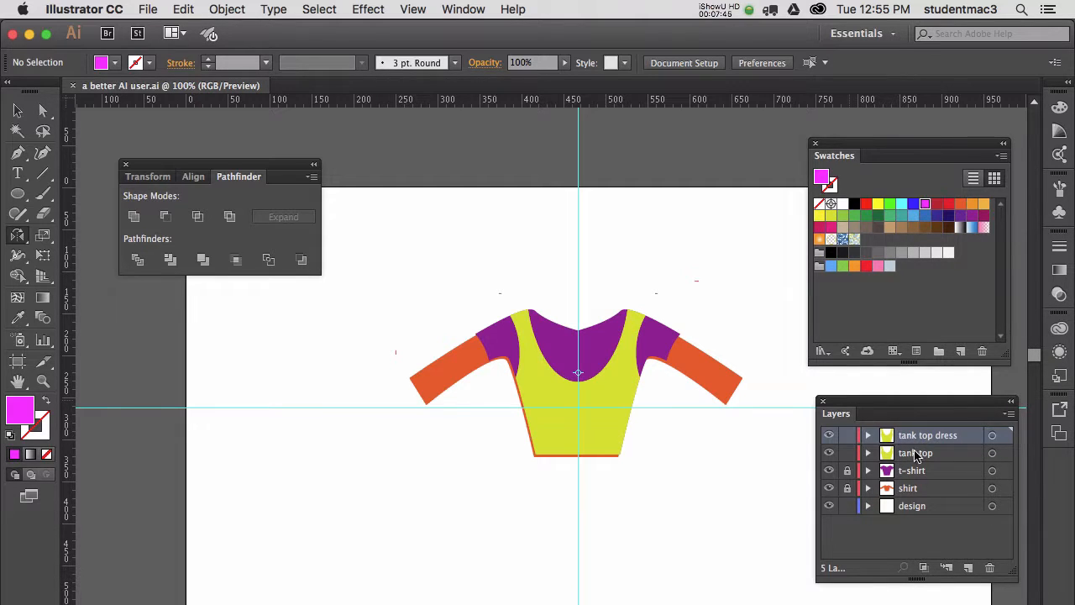
{"action": "left_click", "coordinate": [846, 453]}
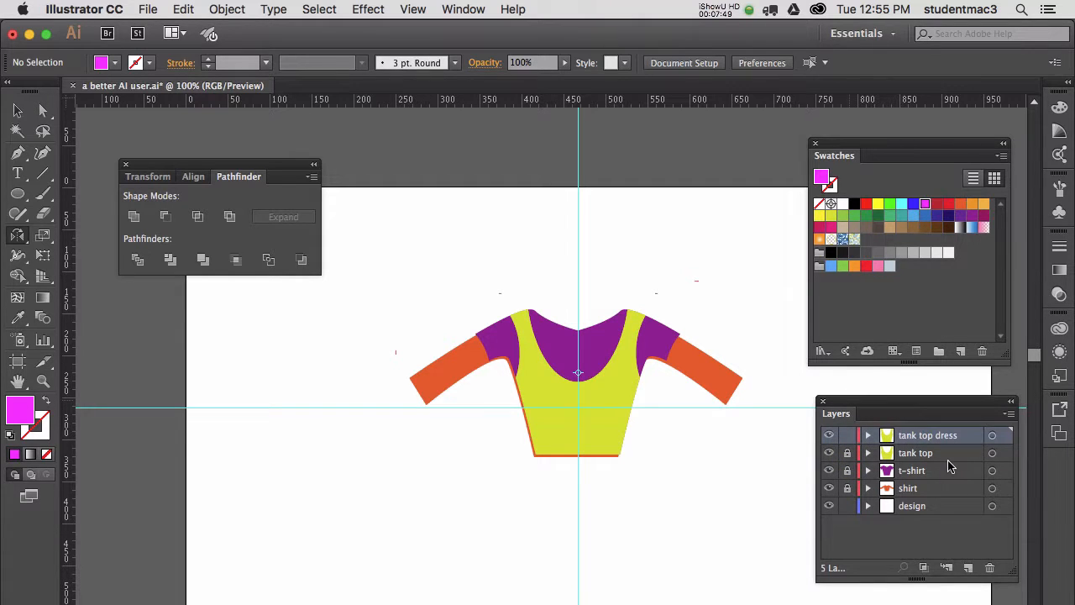
- Fill the garment shape on the tank top dress layer with the pink swatch
{"action": "left_click", "coordinate": [612, 392]}
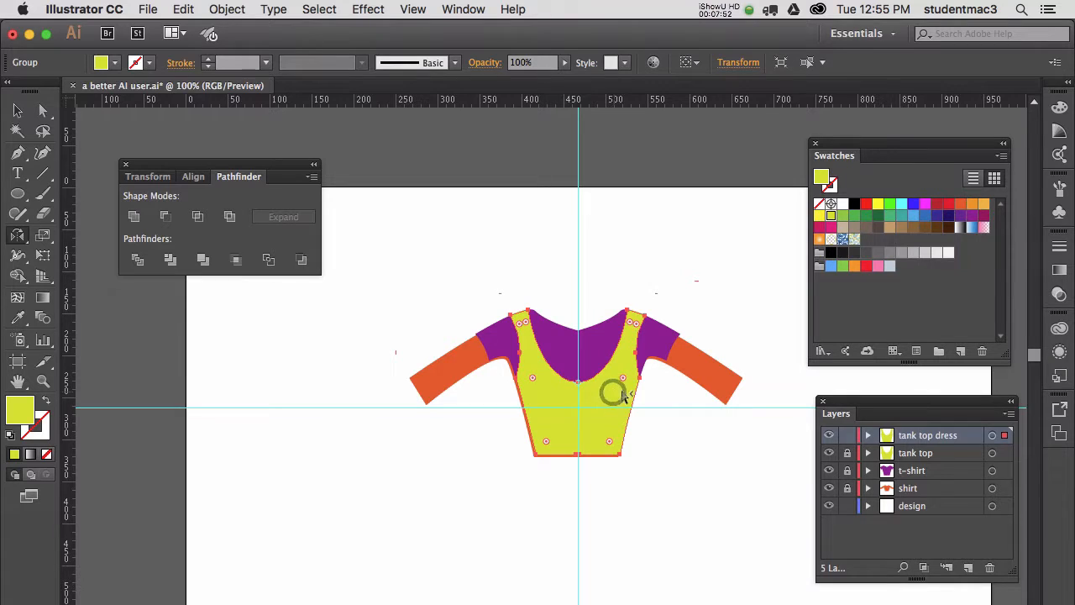
{"action": "left_click", "coordinate": [879, 267]}
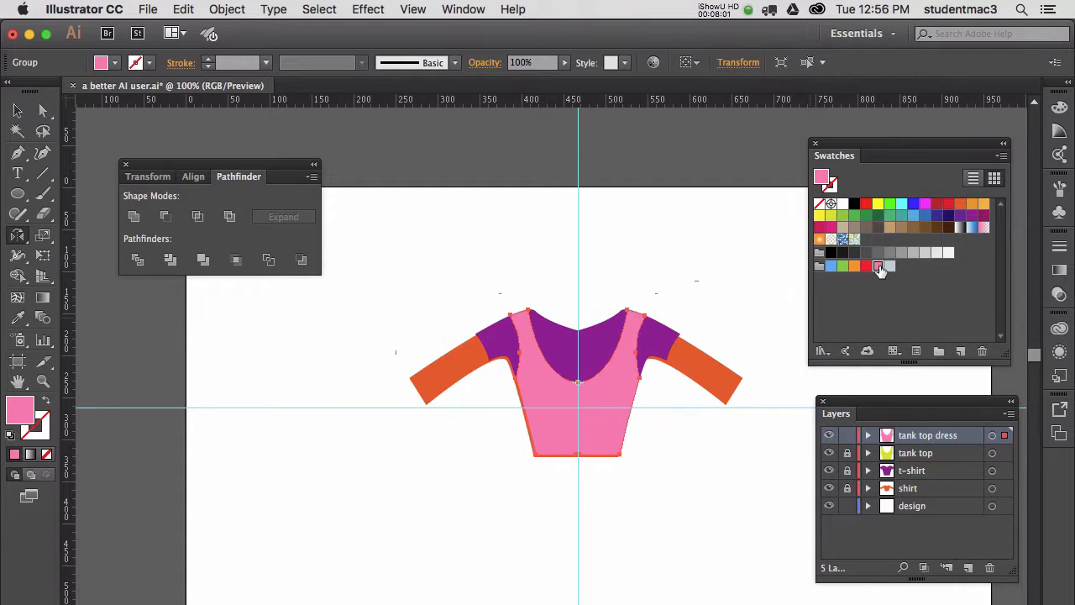
- Try to flare the pink shape into a dress by scaling its bottom anchor points from the intersection of the guides
{"action": "left_click_drag", "start_coordinate": [494, 441], "coordinate": [654, 469]}
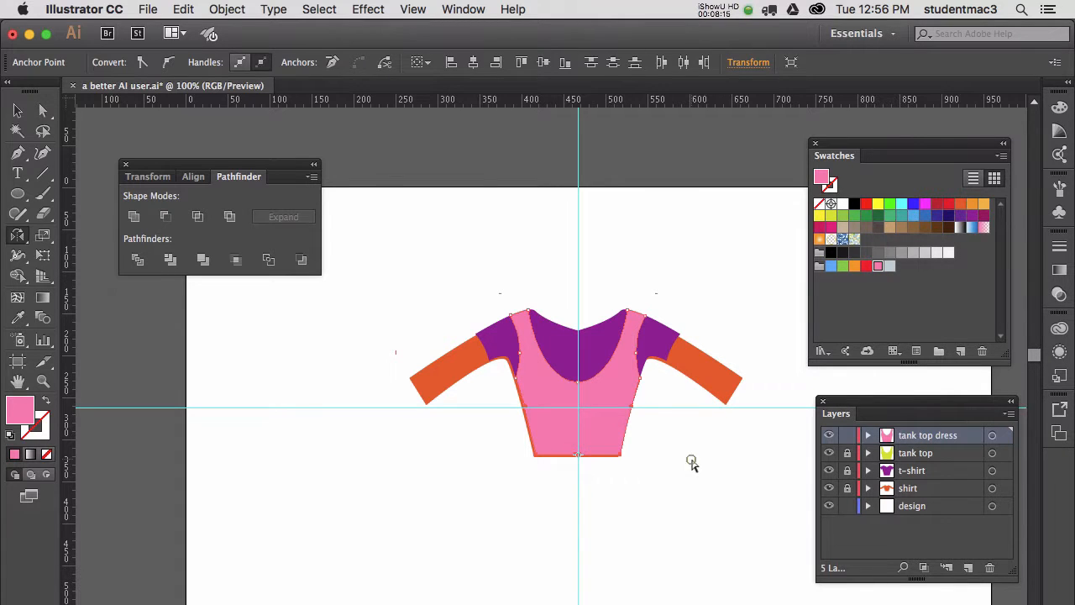
{"action": "left_click", "coordinate": [691, 459]}
{"action": "left_click", "coordinate": [597, 413]}
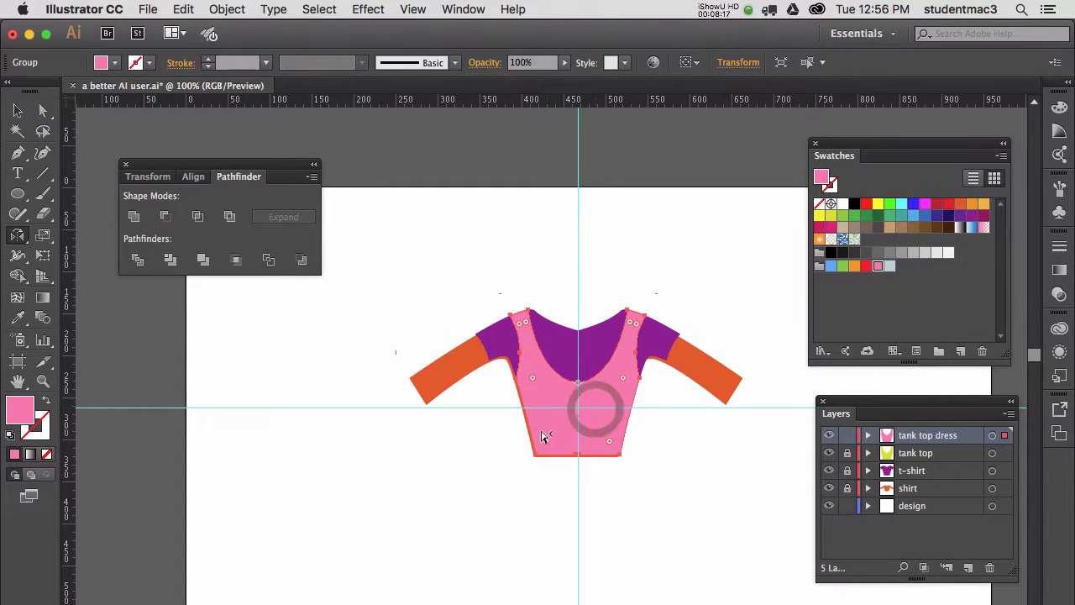
{"action": "left_click_drag", "start_coordinate": [488, 478], "coordinate": [659, 451]}
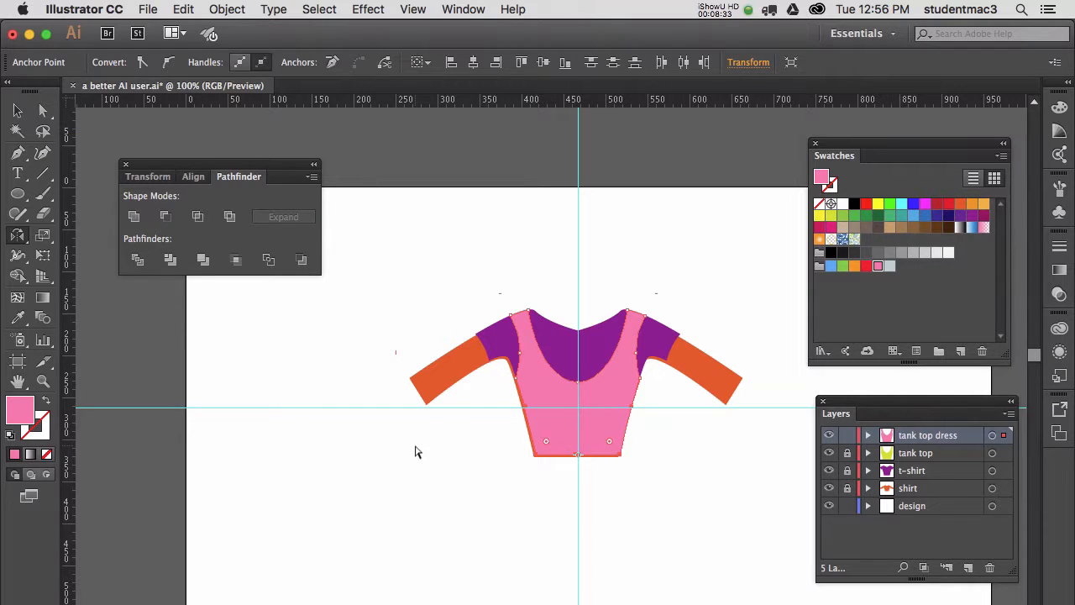
{"action": "left_click_drag", "start_coordinate": [444, 463], "coordinate": [659, 453]}
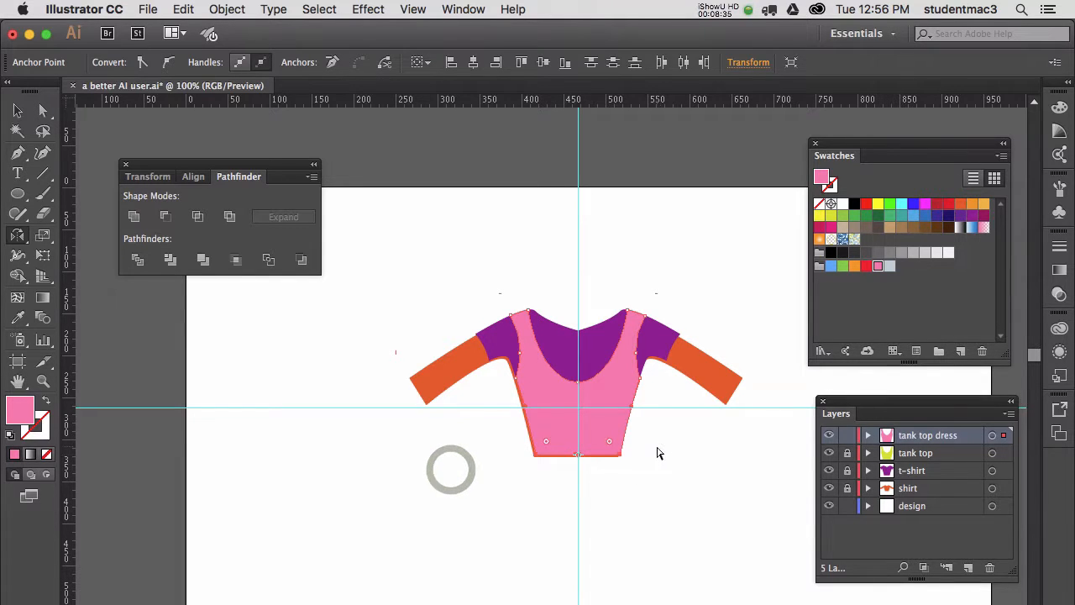
{"action": "left_click_drag", "start_coordinate": [592, 426], "coordinate": [576, 325]}
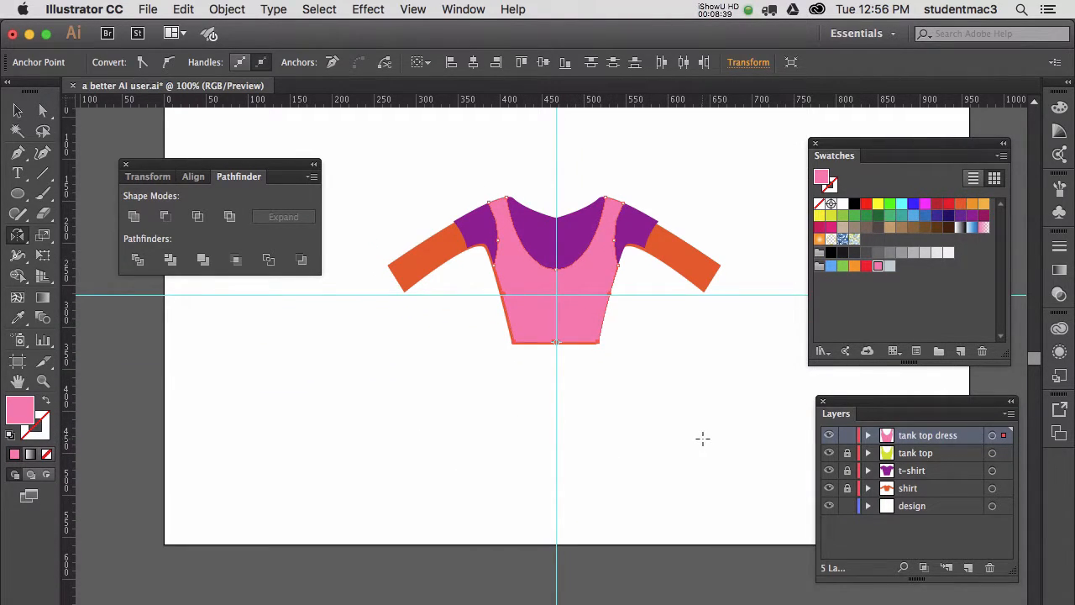
{"action": "key", "text": "s"}
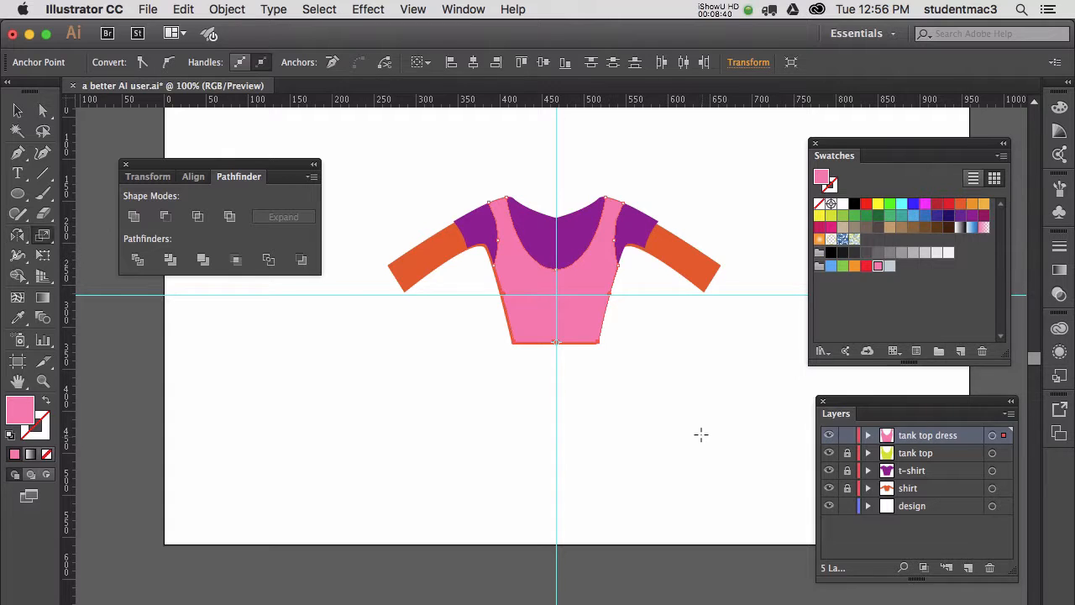
{"action": "left_click", "coordinate": [556, 295]}
{"action": "left_click_drag", "start_coordinate": [593, 346], "coordinate": [694, 510]}
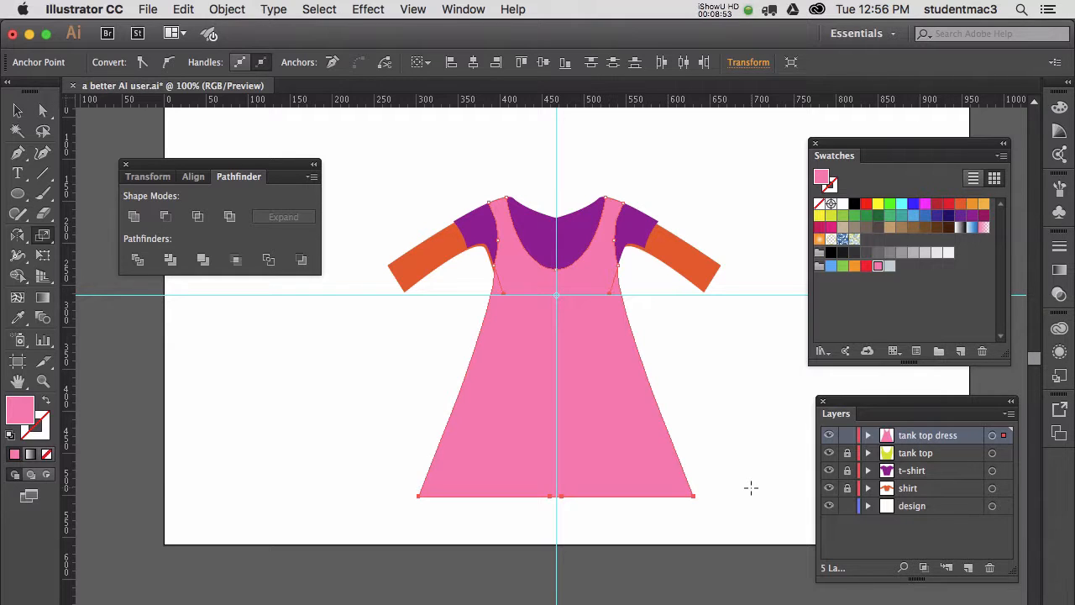
{"action": "key", "text": "super+z"}
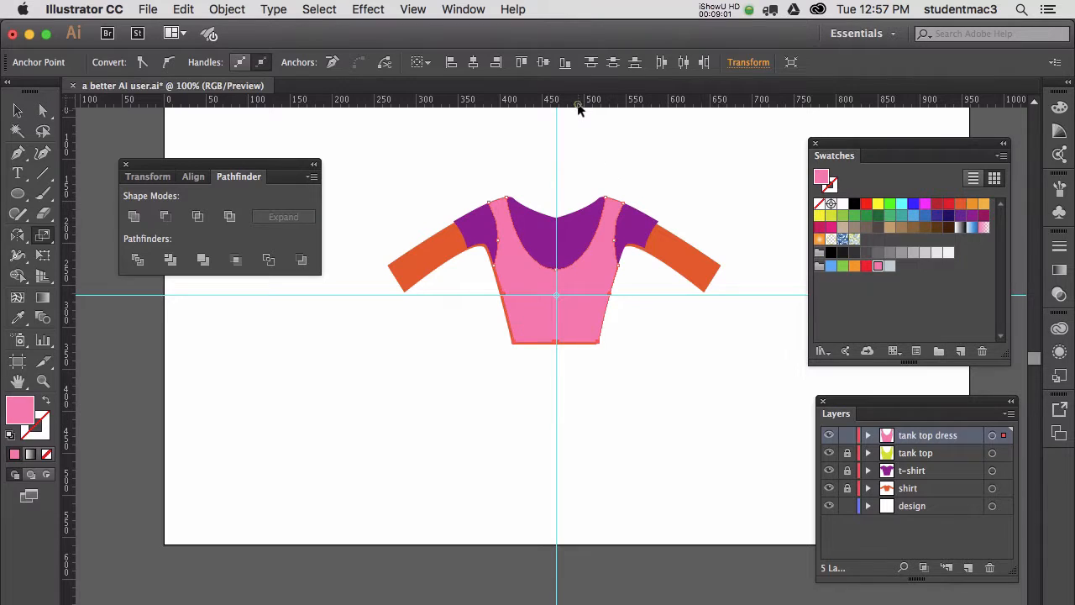
- Place a horizontal guide at about Y 300 px and add anchor points where it crosses both side edges of the pink shape
{"action": "left_click_drag", "start_coordinate": [578, 103], "coordinate": [575, 327]}
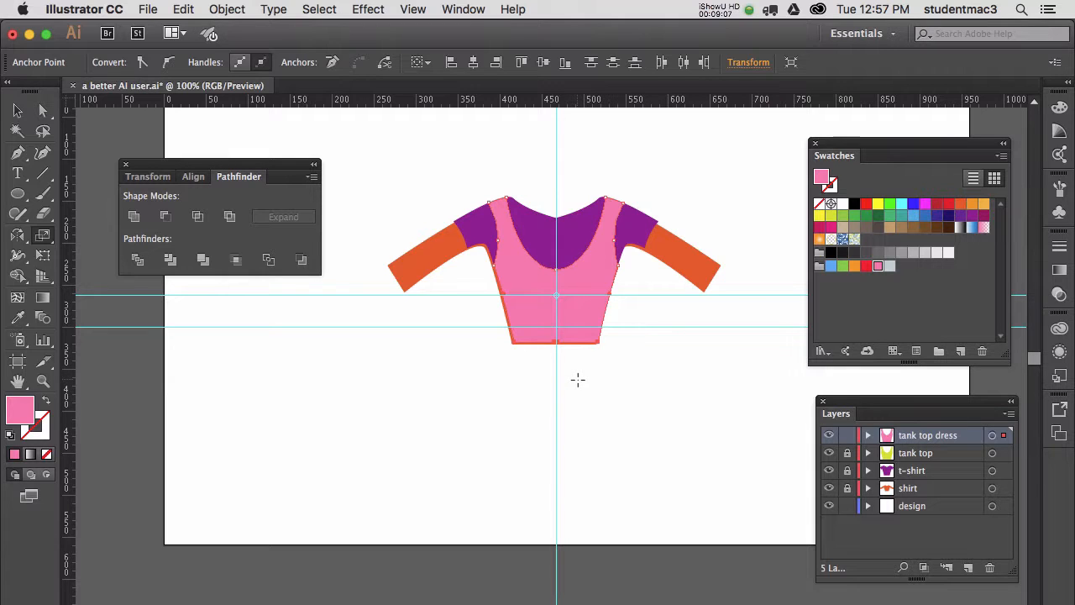
{"action": "left_click", "coordinate": [578, 316]}
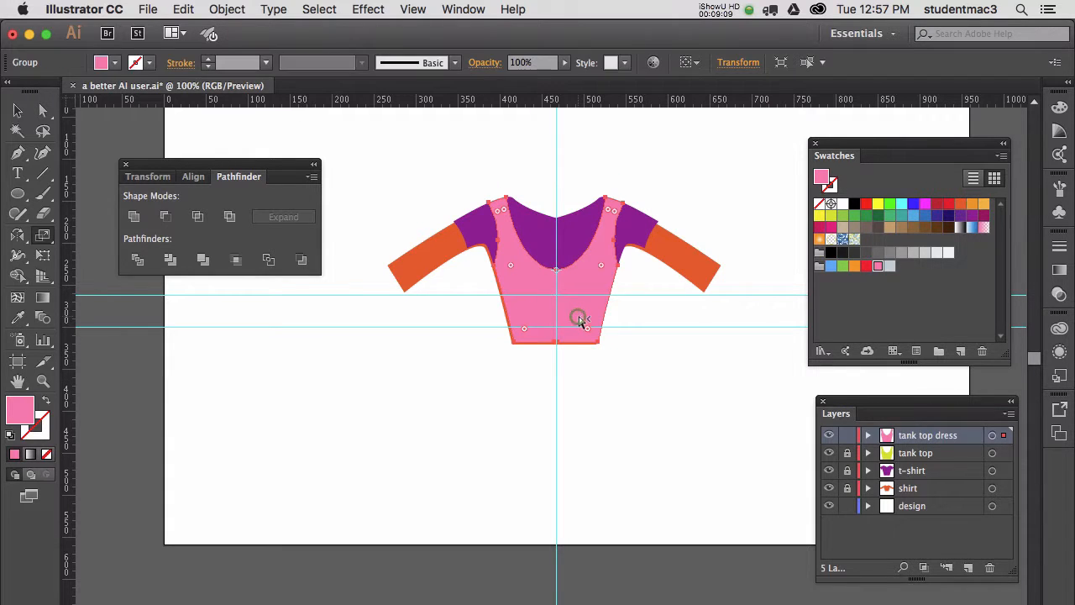
{"action": "key", "text": "p"}
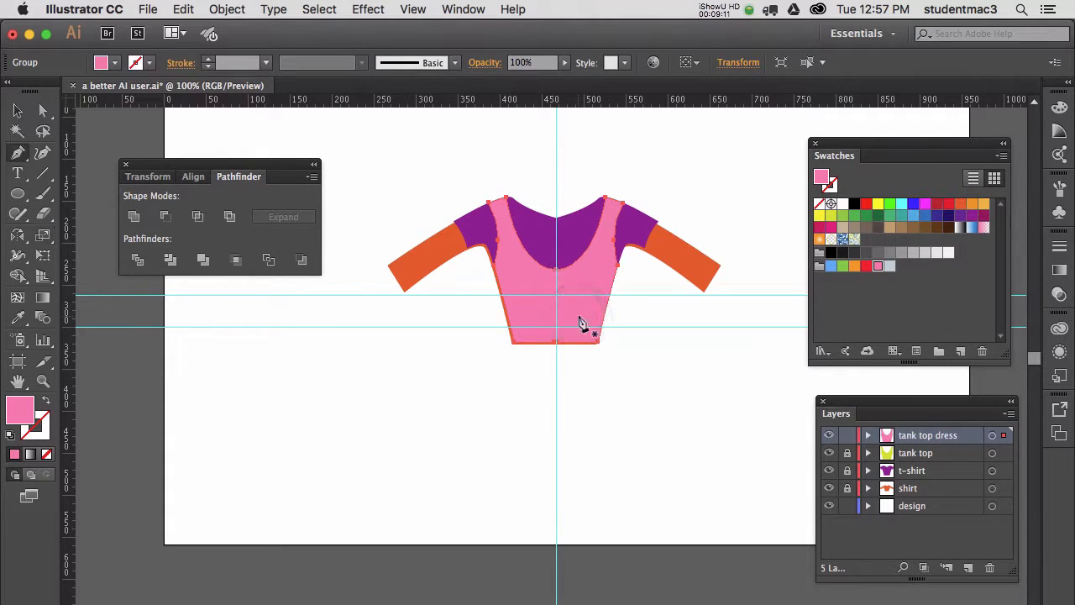
{"action": "left_click", "coordinate": [509, 334]}
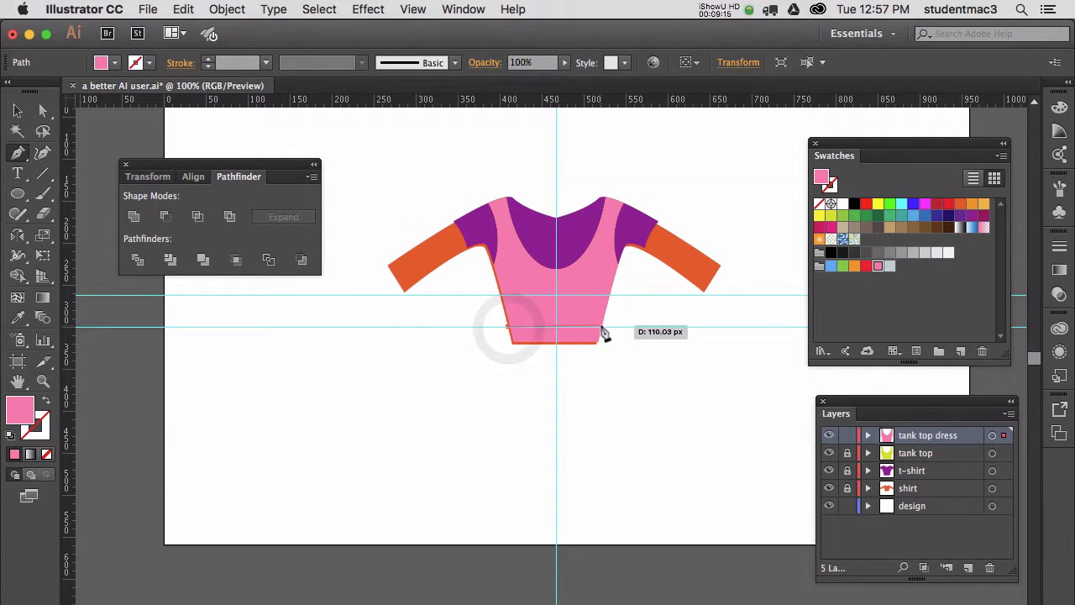
{"action": "key", "text": "super+z"}
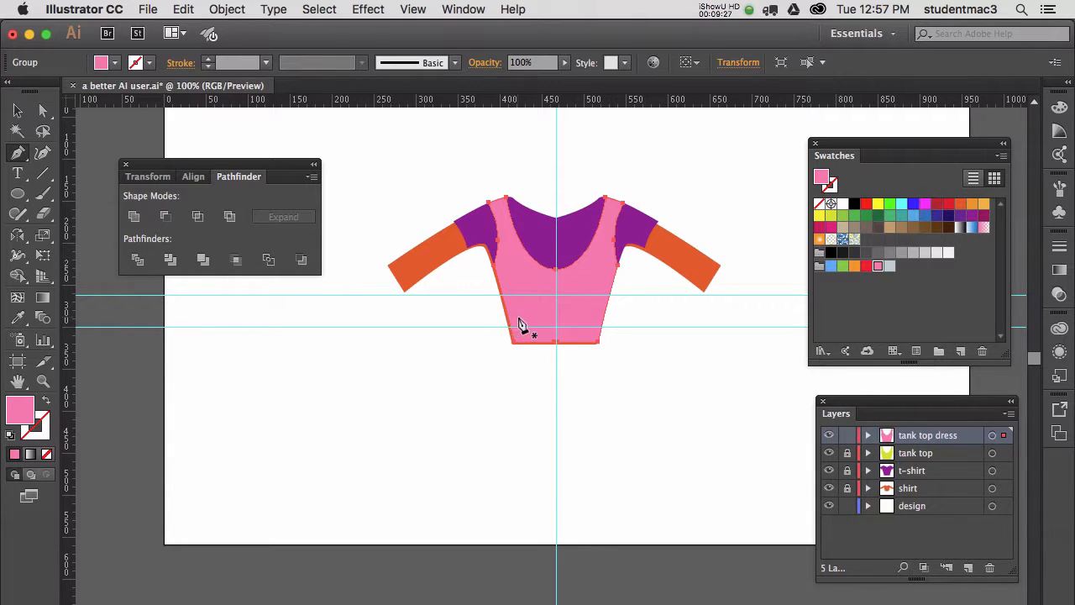
{"action": "key", "text": "super"}
{"action": "left_click", "coordinate": [512, 329]}
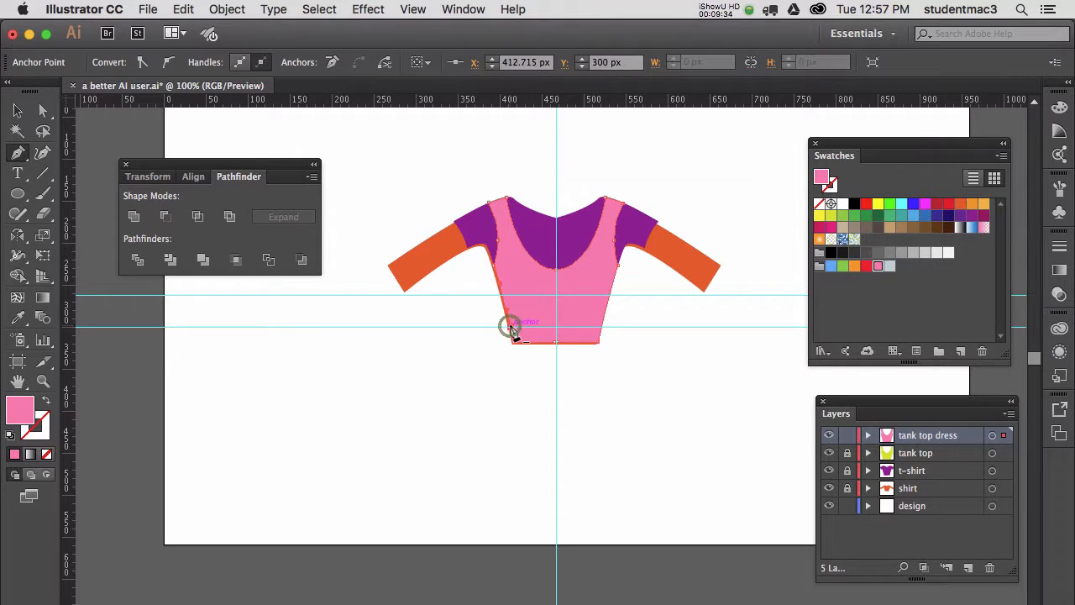
{"action": "left_click", "coordinate": [601, 327]}
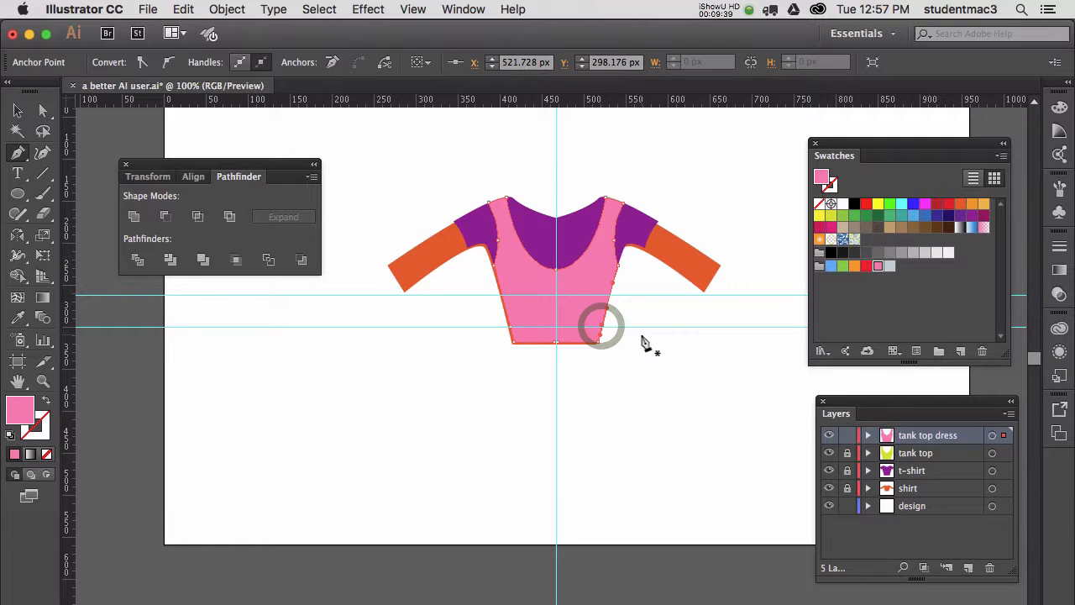
- Scale the pink shape's hem anchor points outward and downward from the vertical centre guide to form a flared skirt below the new waist points
{"action": "left_click", "coordinate": [508, 204]}
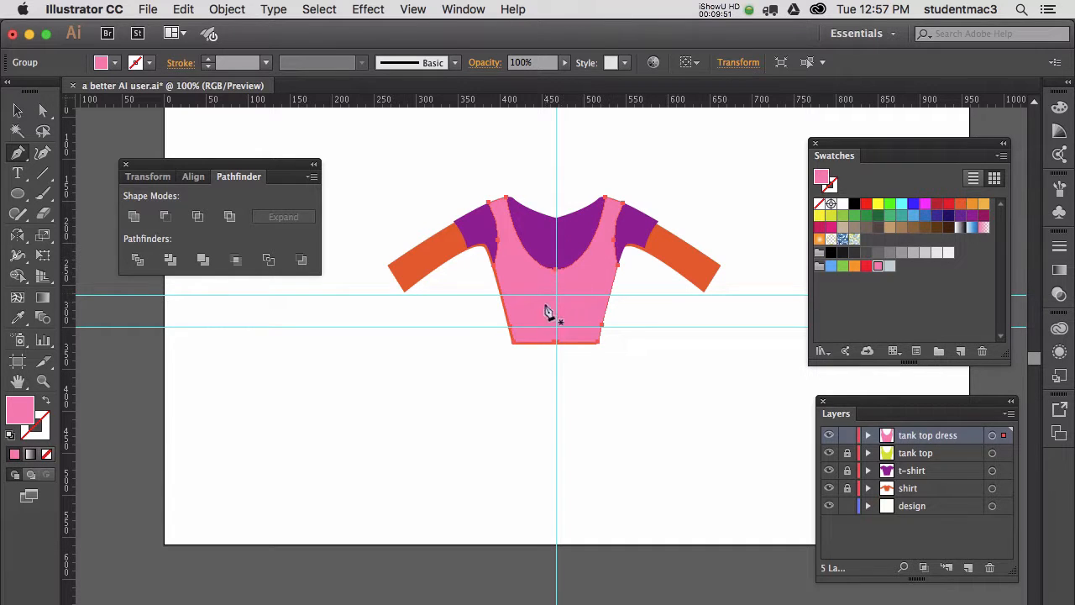
{"action": "left_click", "coordinate": [489, 368], "text": "super"}
{"action": "left_click_drag", "start_coordinate": [517, 373], "coordinate": [647, 343]}
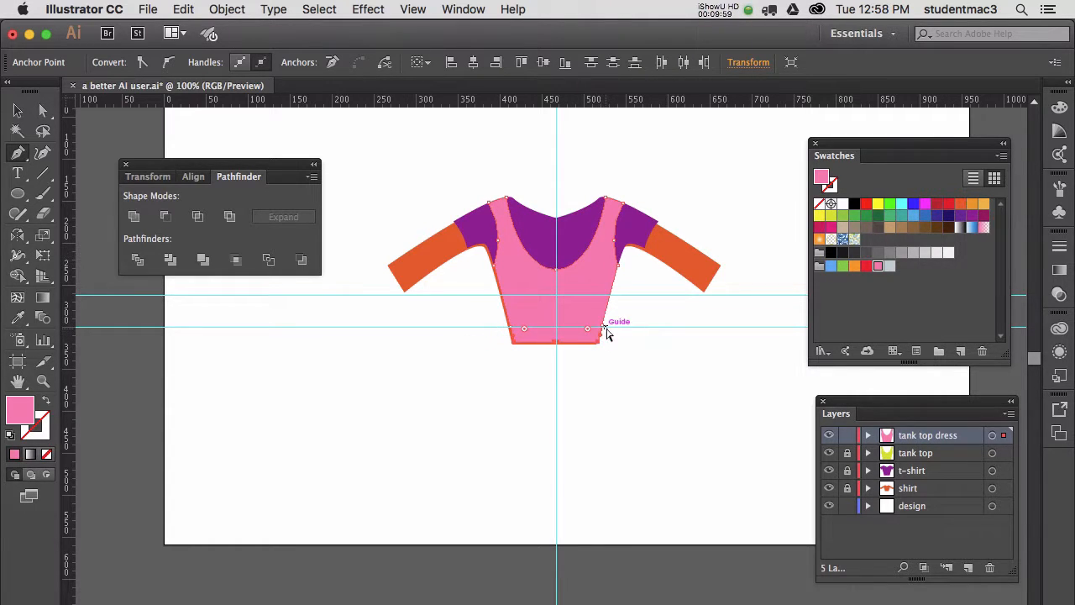
{"action": "key", "text": "s"}
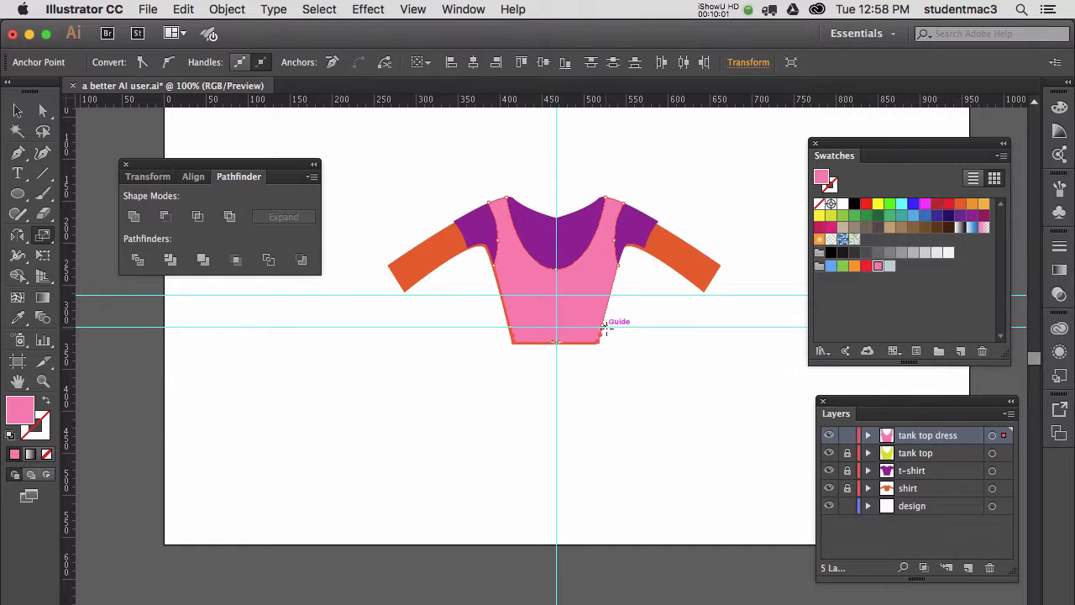
{"action": "left_click", "coordinate": [556, 315]}
{"action": "left_click_drag", "start_coordinate": [597, 342], "coordinate": [708, 495]}
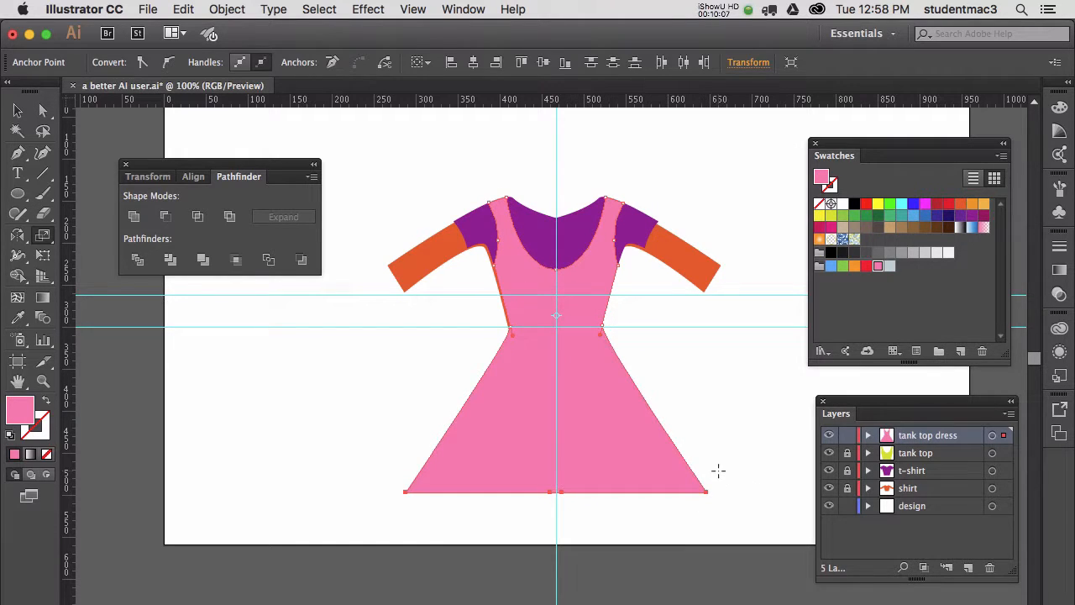